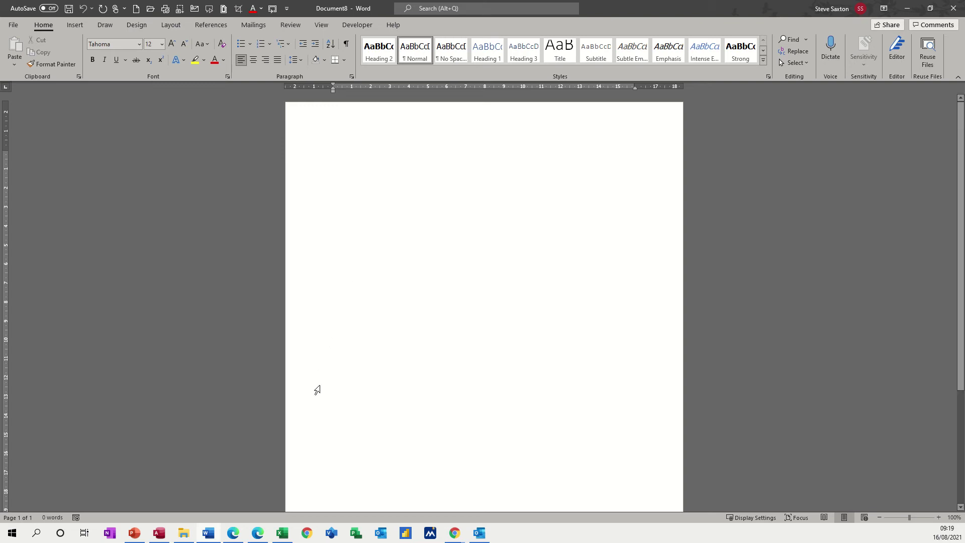
In Excel, show the Address sheet listing all 15 staff records
left_click(282, 533)
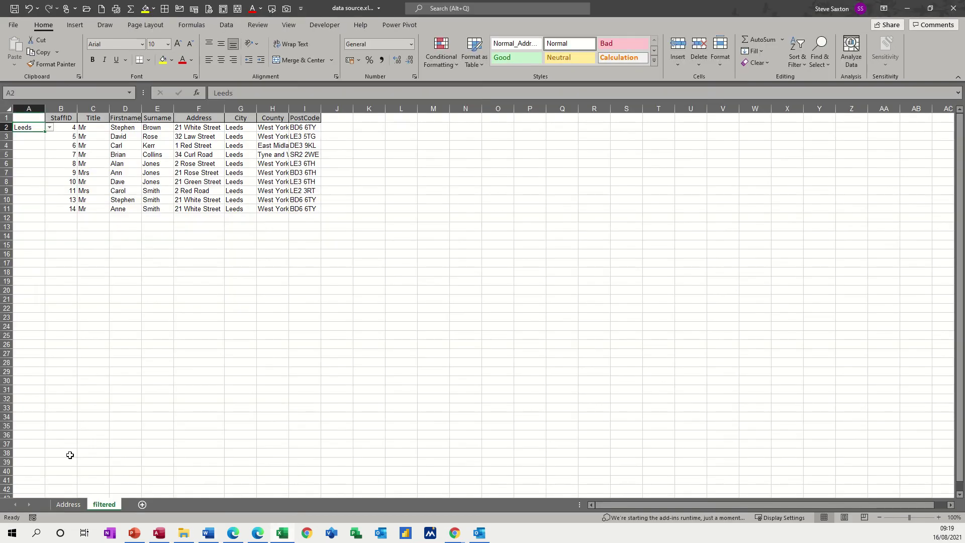
left_click(69, 505)
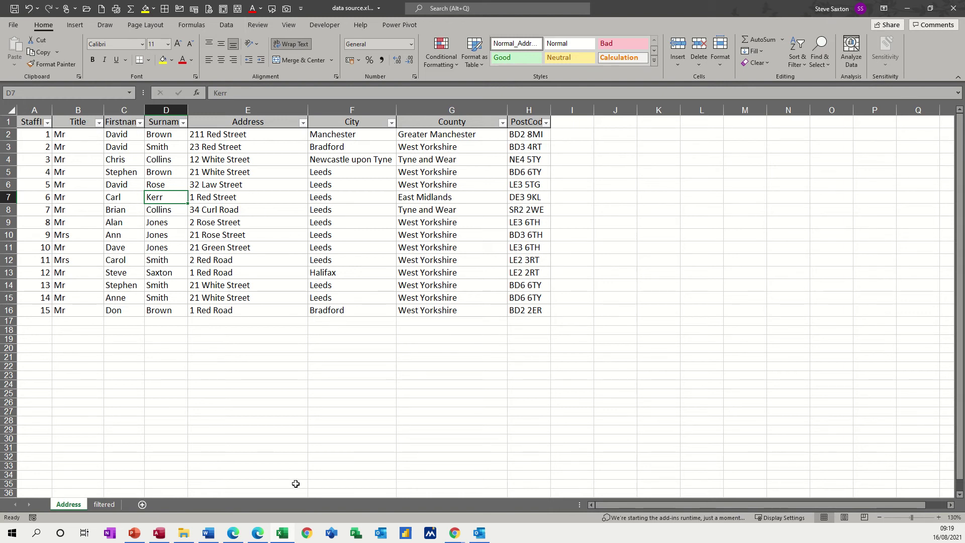
Use the Address$ sheet of Documents\data source.xlsx as the letter's existing recipient list
left_click(209, 533)
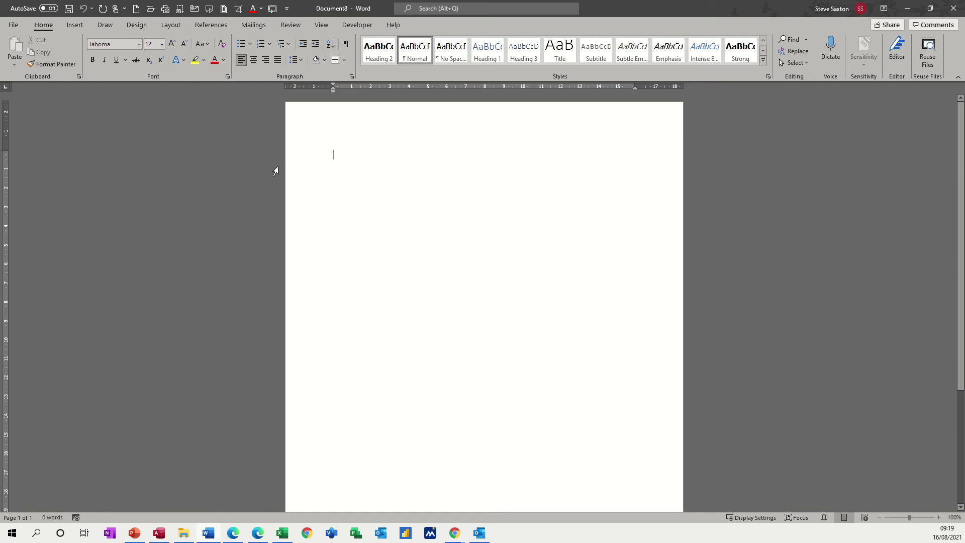
left_click(253, 26)
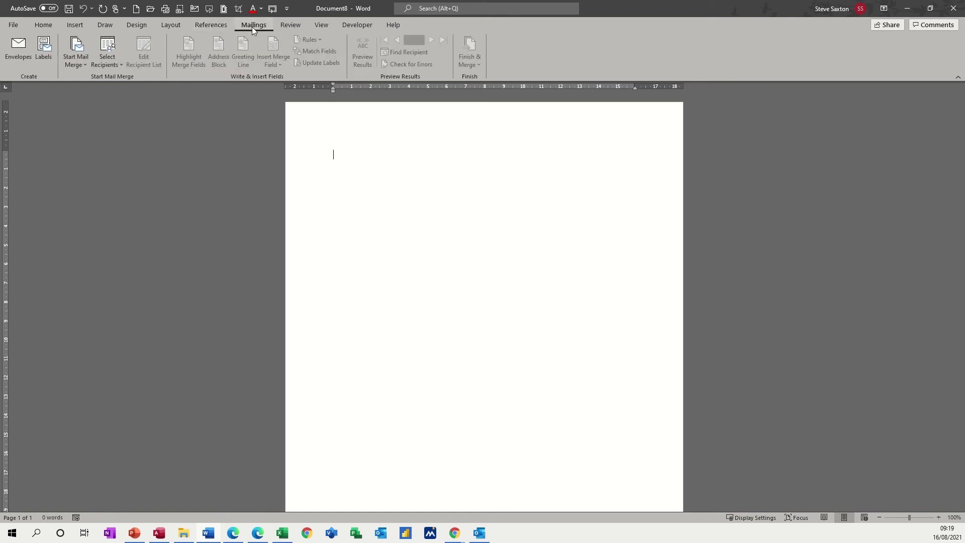
left_click(113, 60)
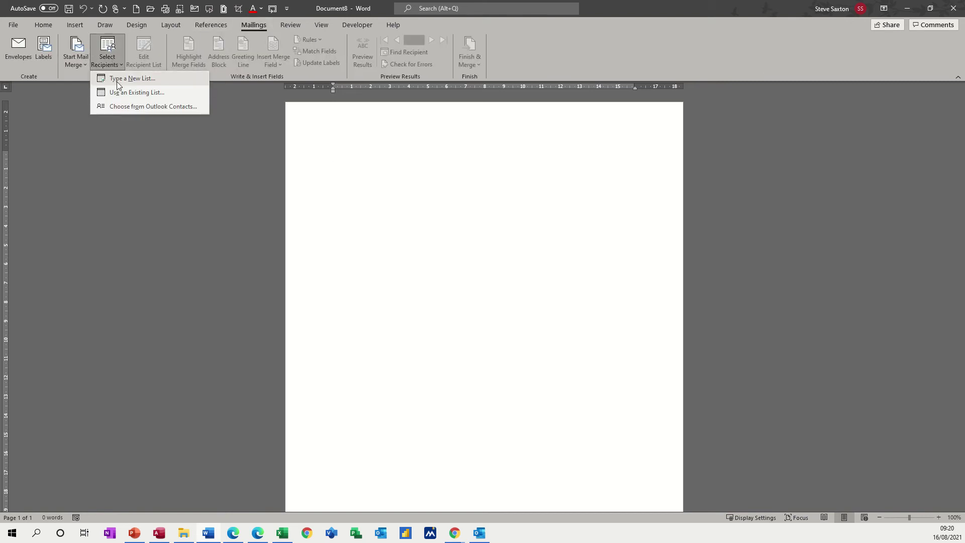
left_click(125, 94)
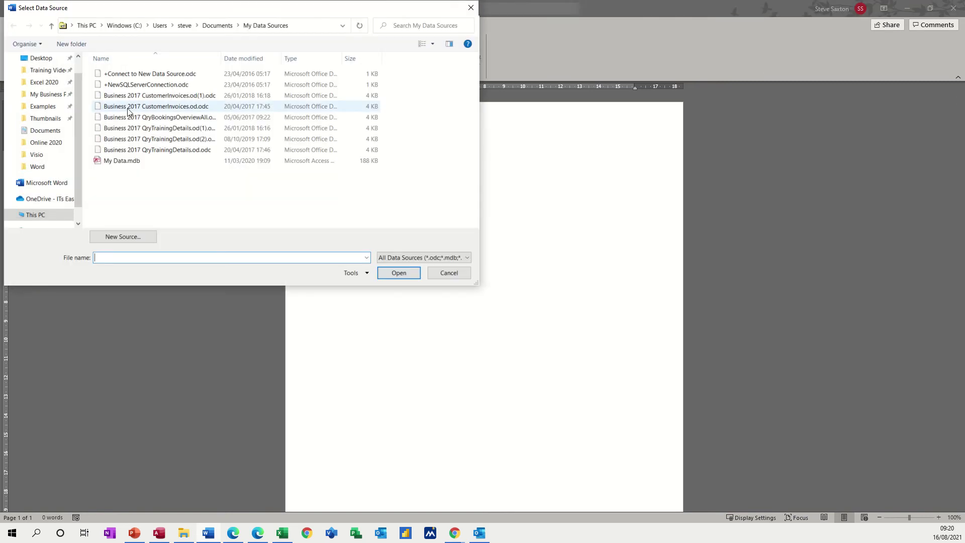
left_click(45, 132)
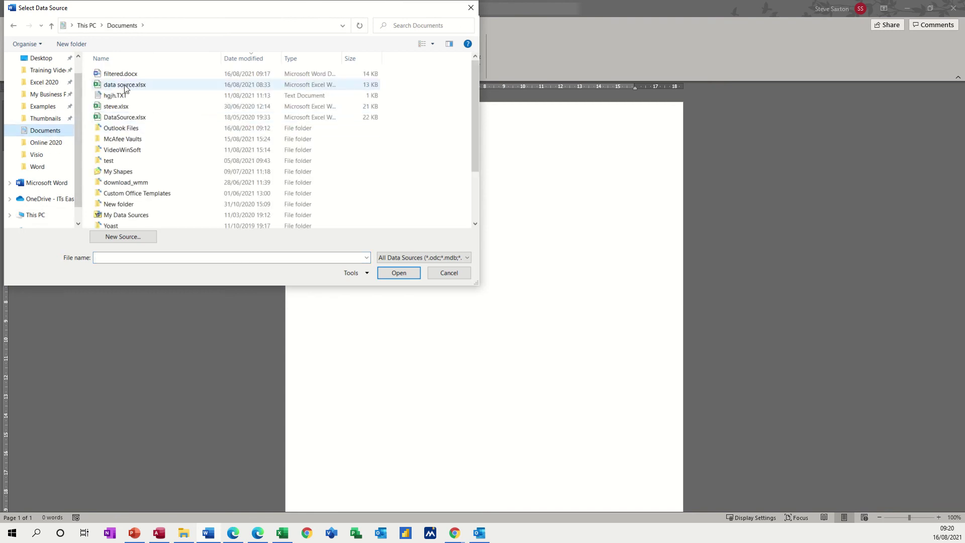
left_click(119, 86)
double_click(119, 87)
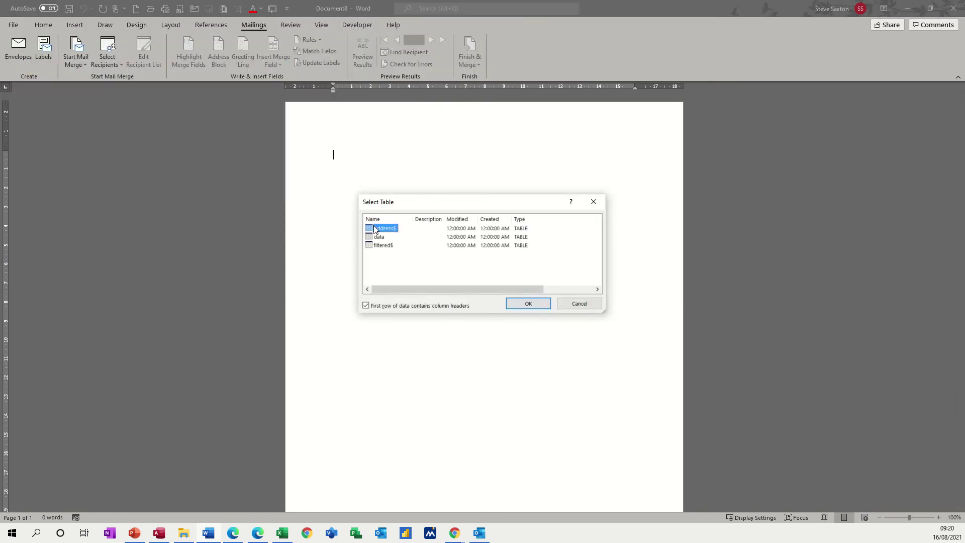
left_click(517, 305)
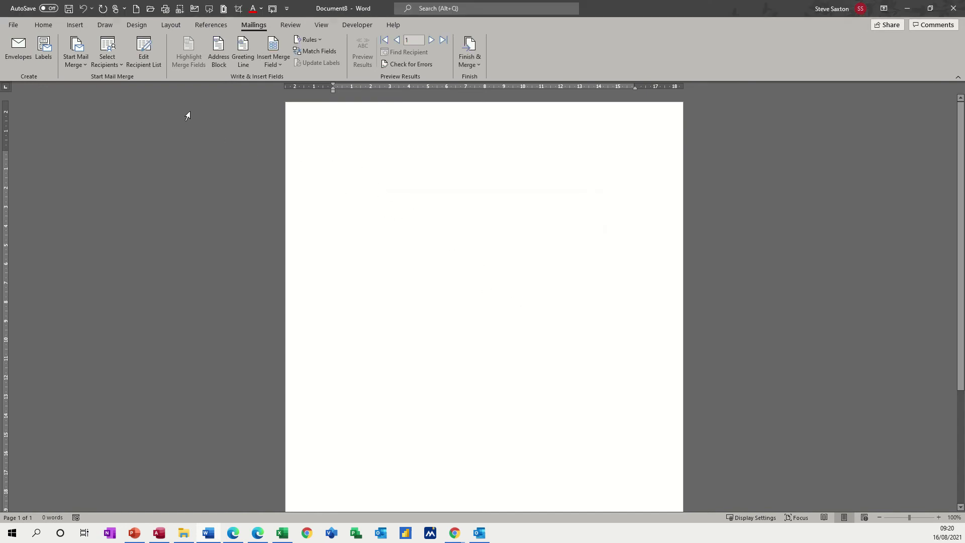
Open the Mail Merge Recipients list and scroll right to view the City column
left_click(143, 54)
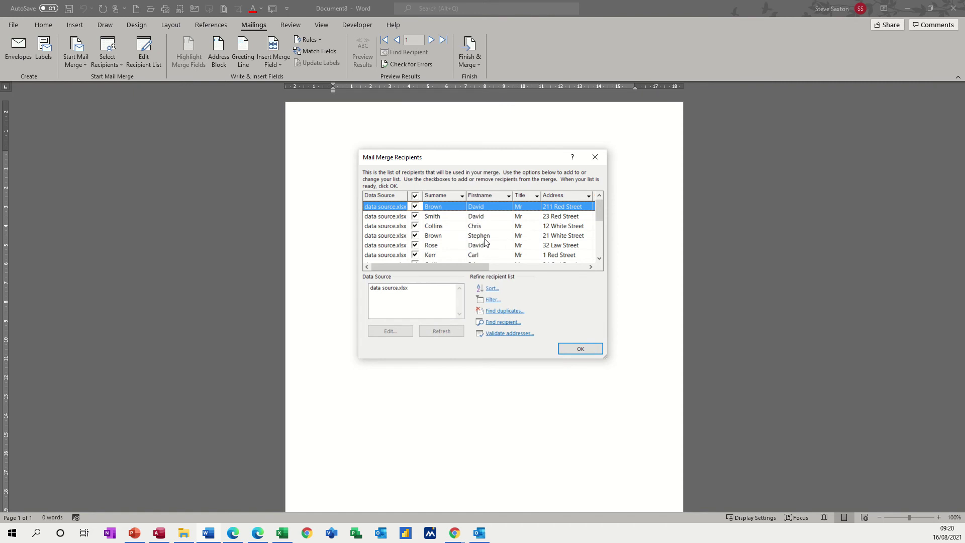
left_click_drag(494, 266, 514, 268)
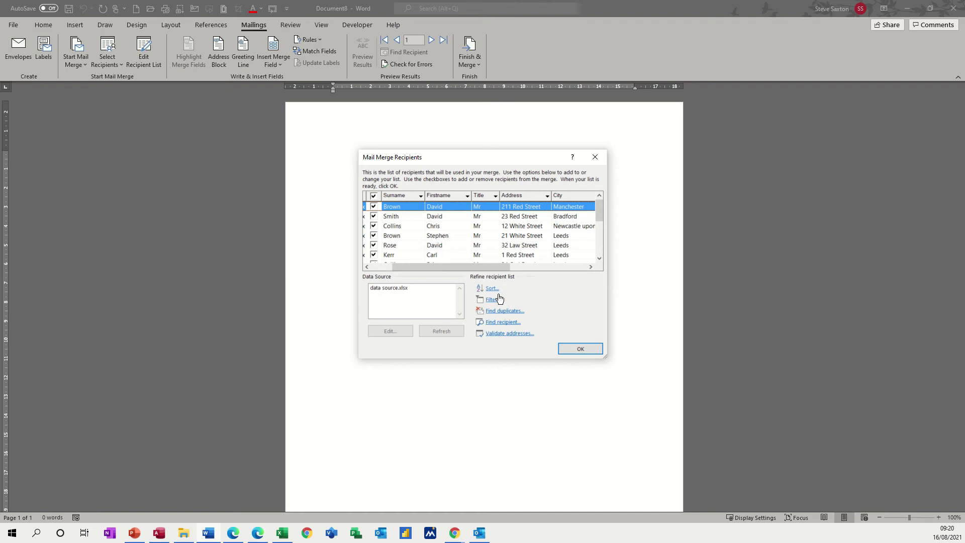
Close the recipient list and insert a default Address Block into the letter
left_click(572, 348)
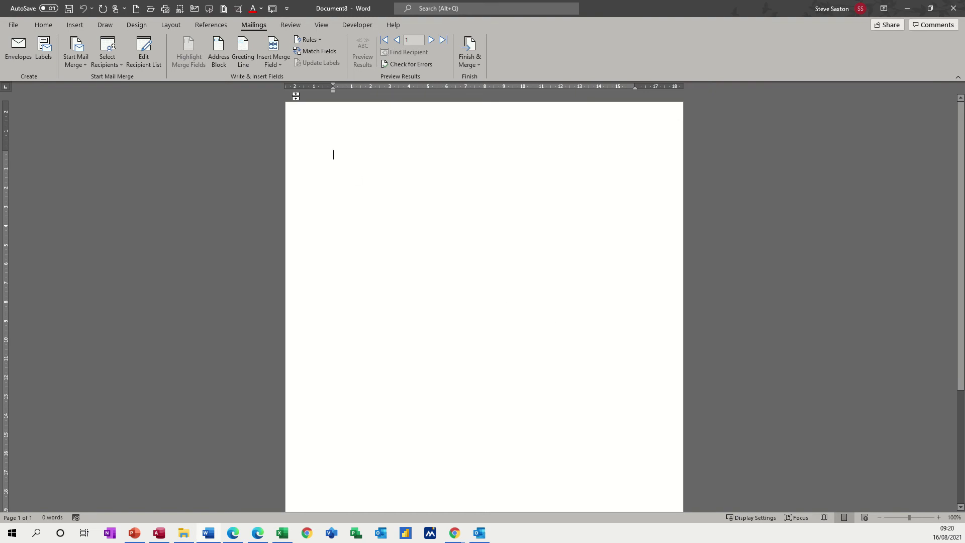
left_click(217, 54)
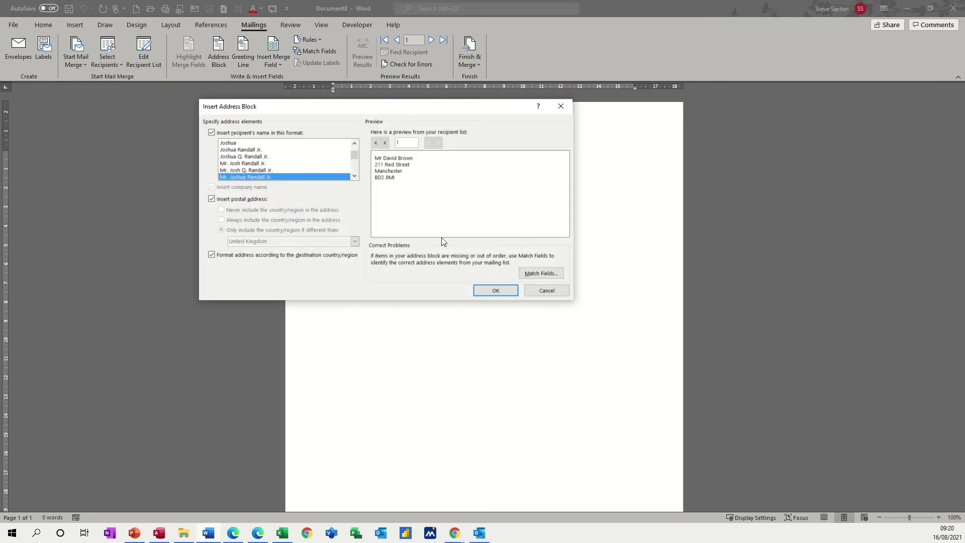
left_click(494, 292)
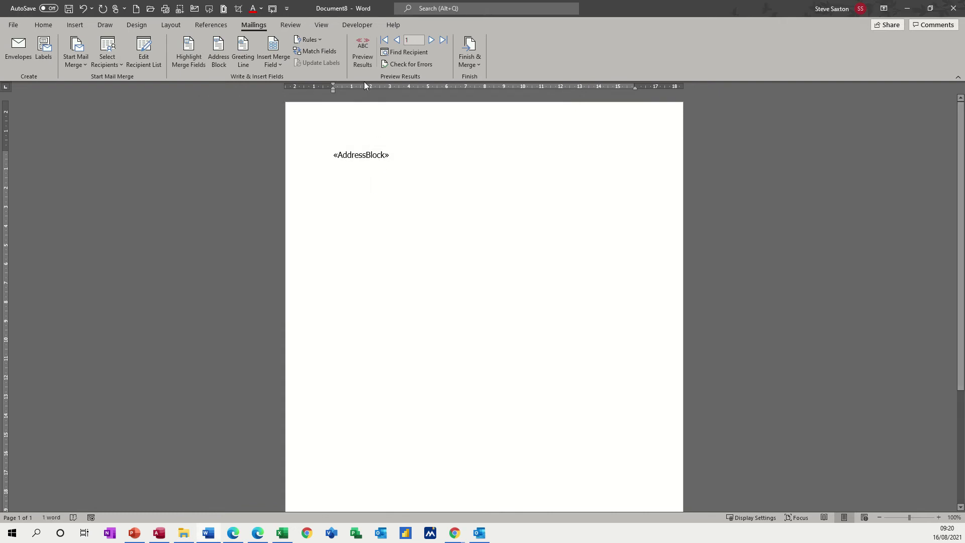
Preview the merged letter, stepping through records to the last one, record 15
left_click(363, 60)
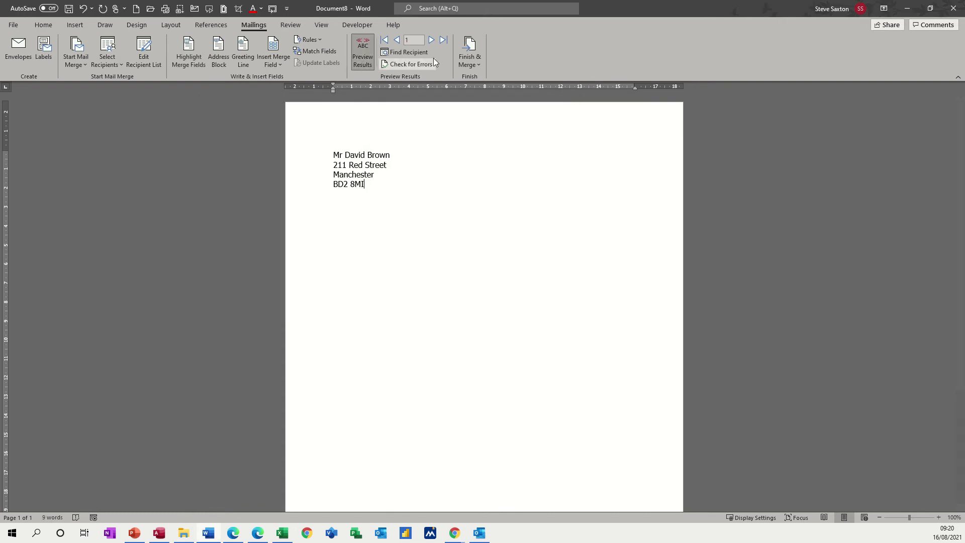
left_click(432, 40)
left_click(432, 40)
left_click(432, 40)
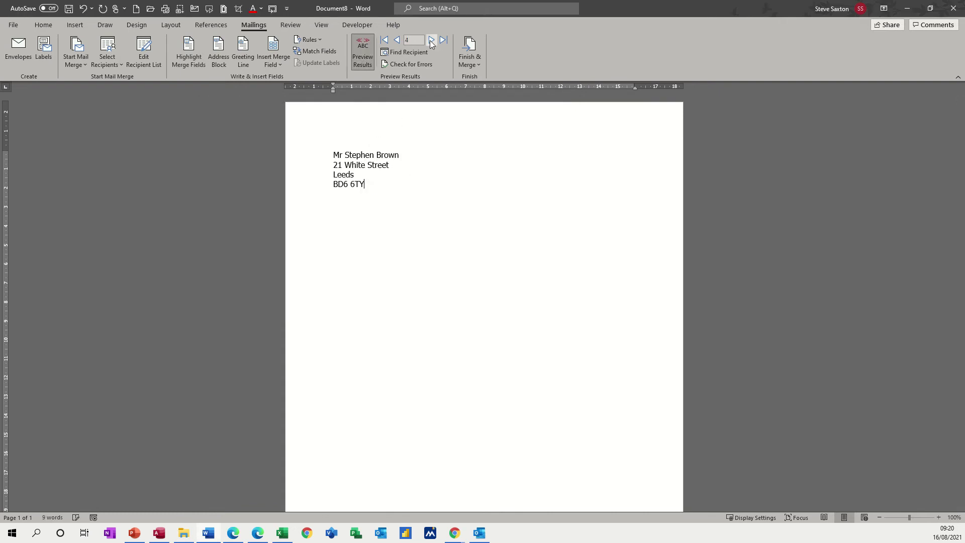
left_click(443, 40)
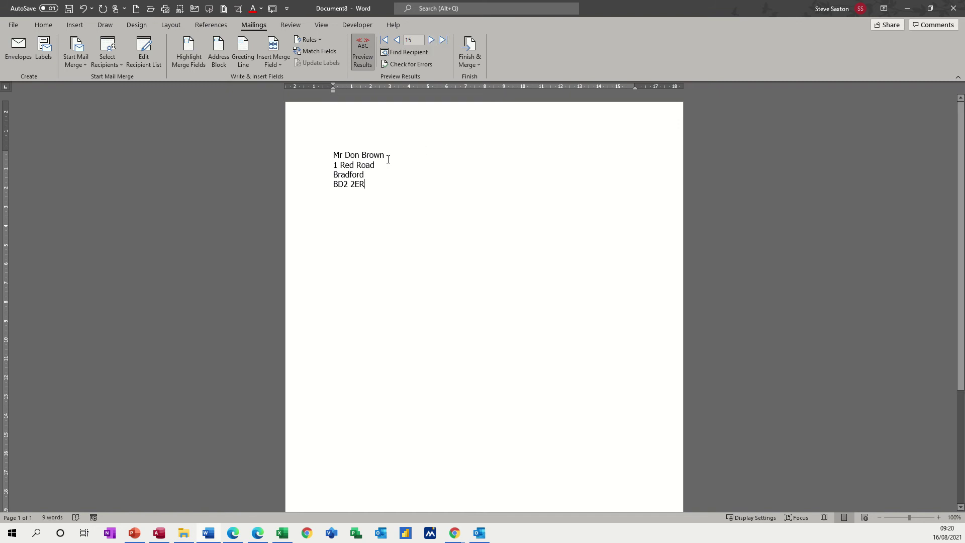
Filter Excel's City column to Leeds only, then return to the Word letter
left_click(282, 533)
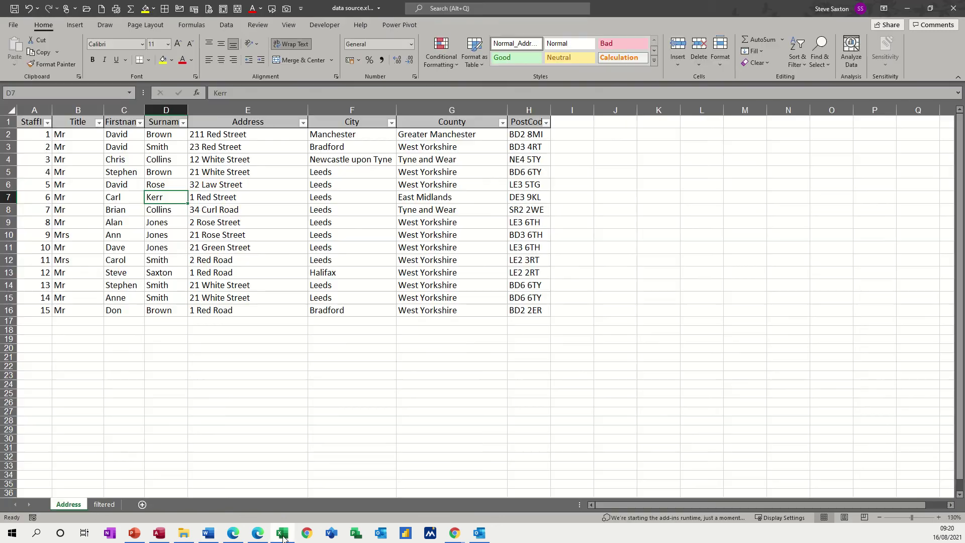
left_click(392, 123)
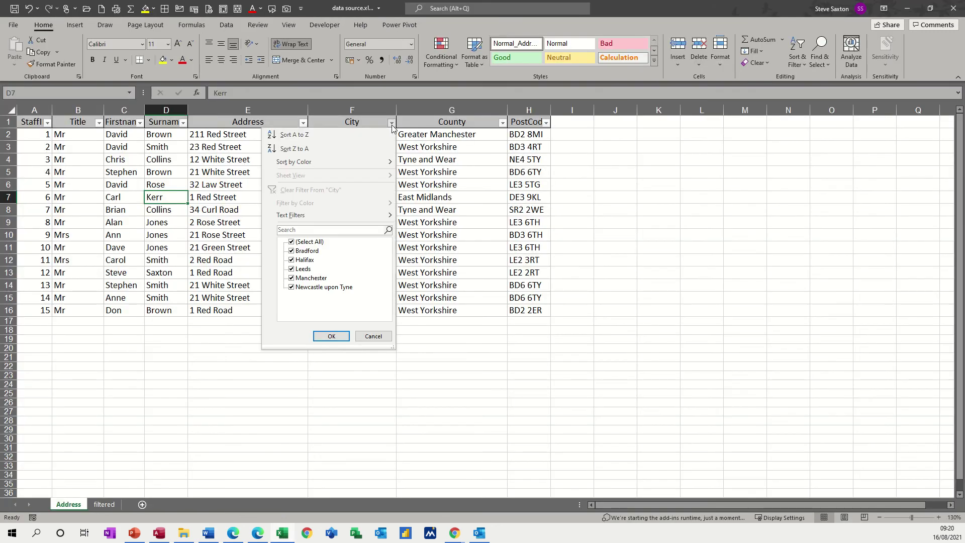
left_click(291, 242)
left_click(292, 269)
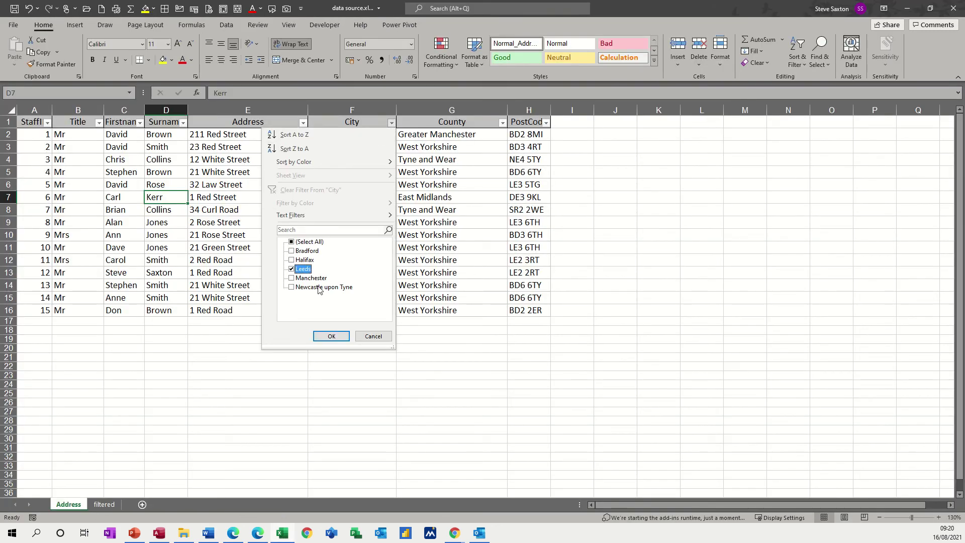
left_click(329, 337)
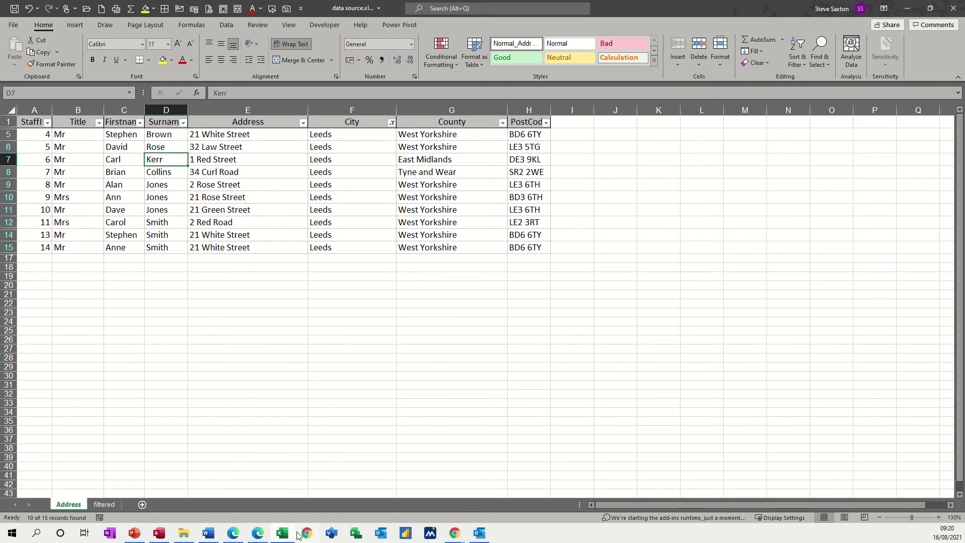
left_click(208, 533)
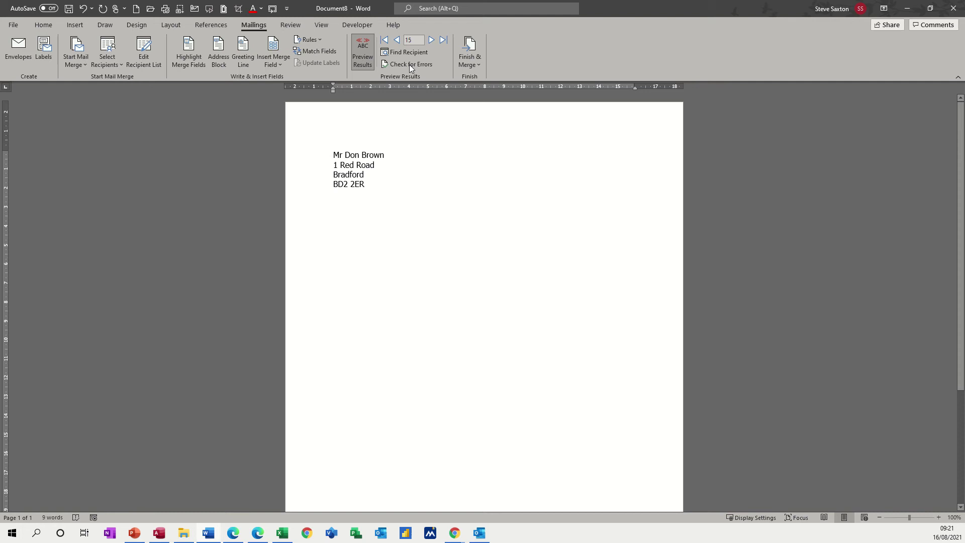
Browse the previewed letters across the first, last and second recipient records
left_click(385, 40)
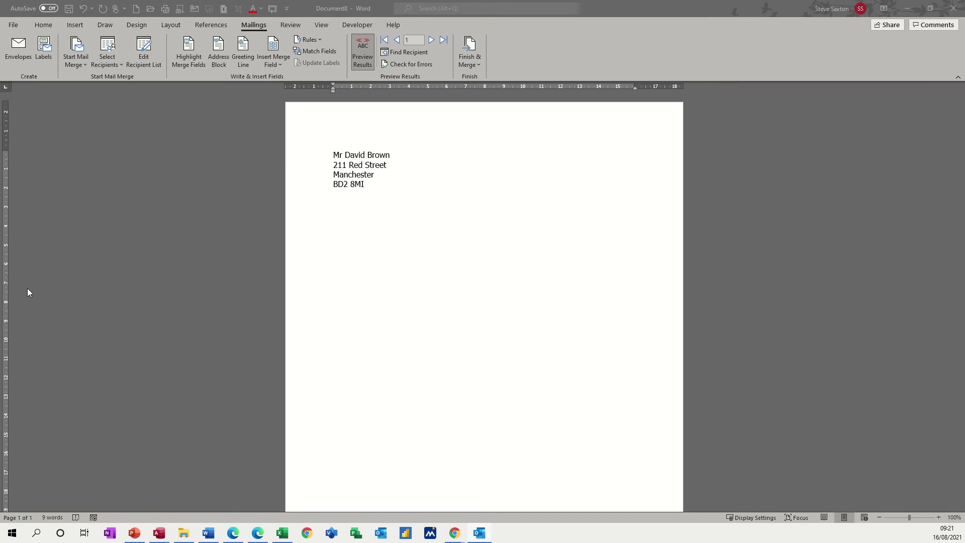
left_click(444, 45)
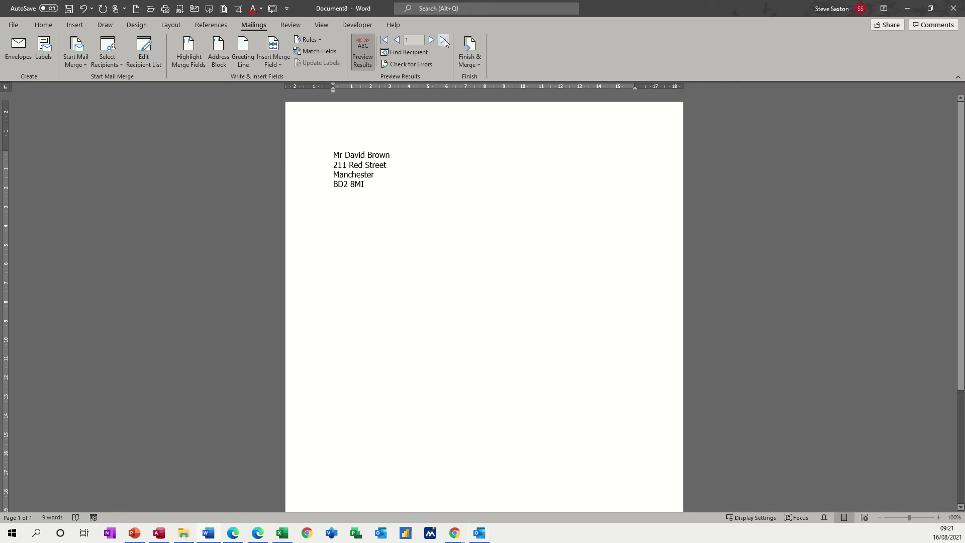
left_click(445, 42)
left_click(433, 43)
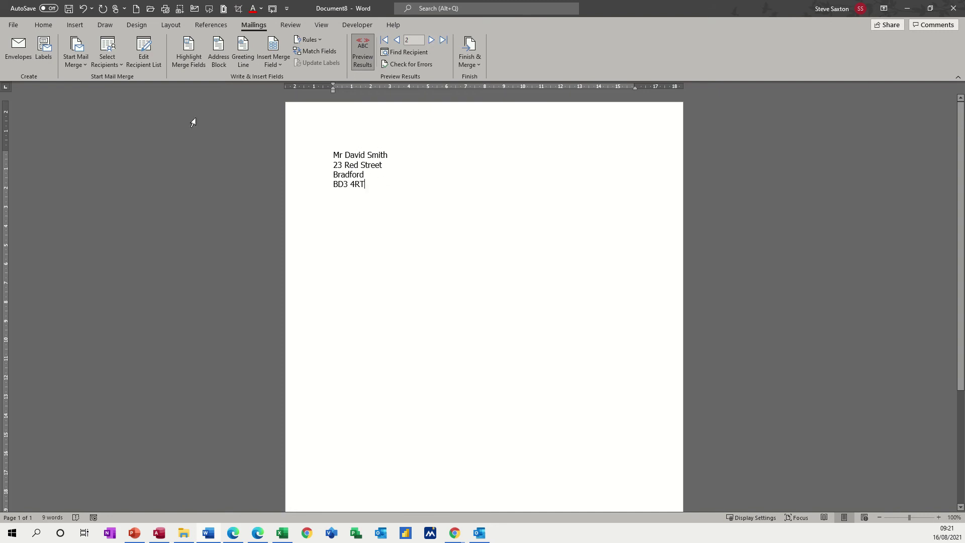
Refresh recipients from data source.xlsx, see 15 records remain, and start a new blank document
left_click(144, 60)
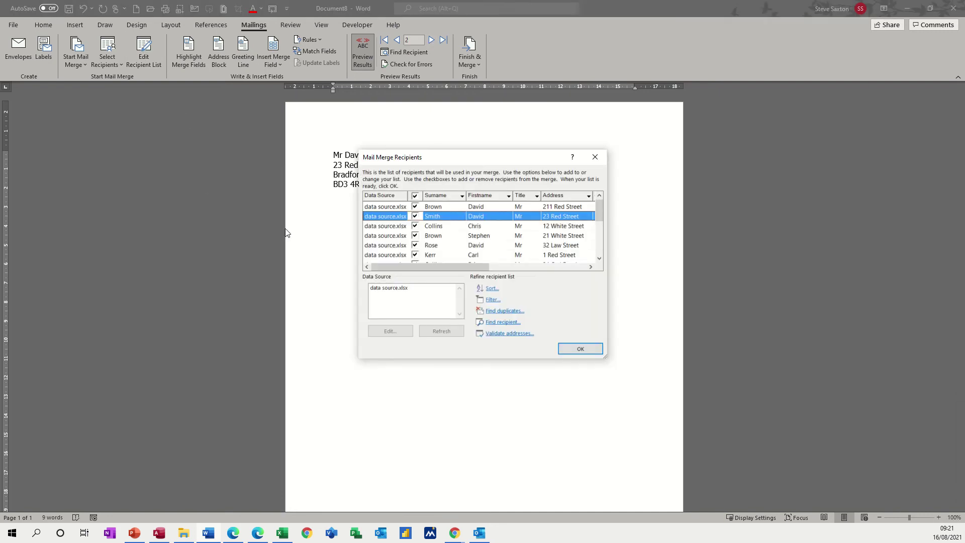
left_click(385, 288)
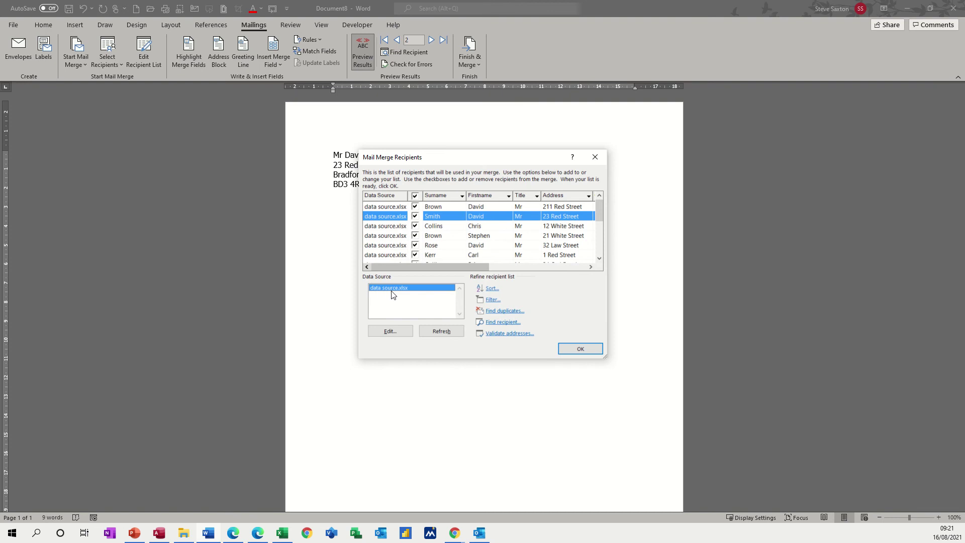
left_click(435, 332)
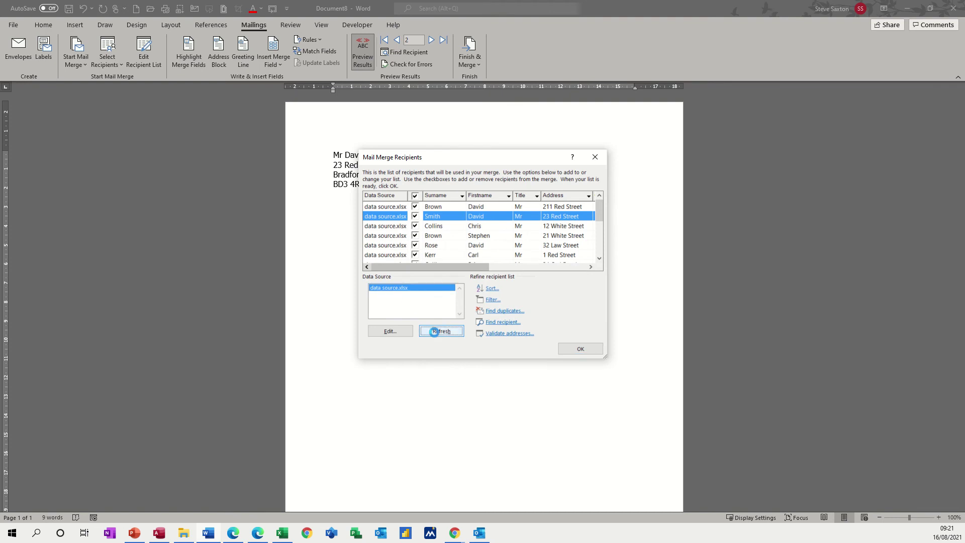
left_click(575, 347)
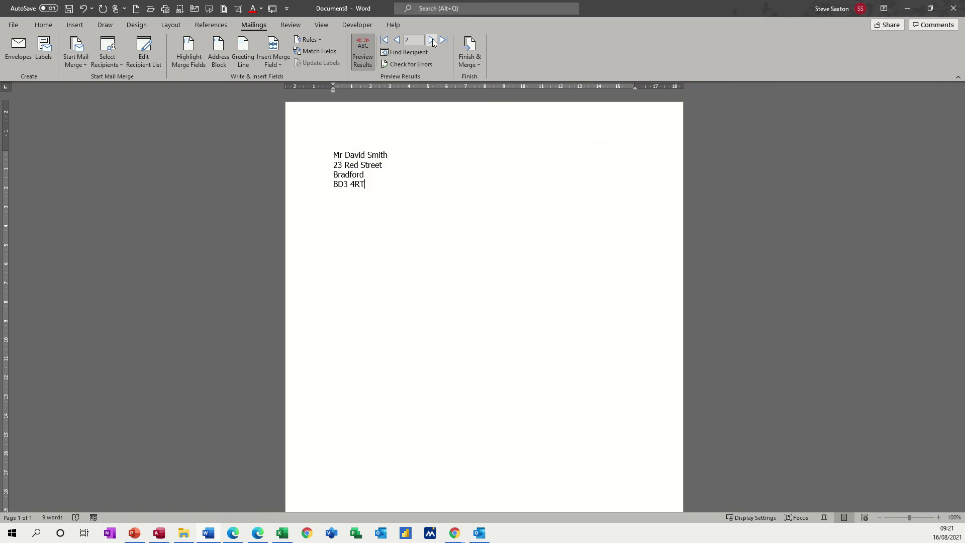
left_click(443, 40)
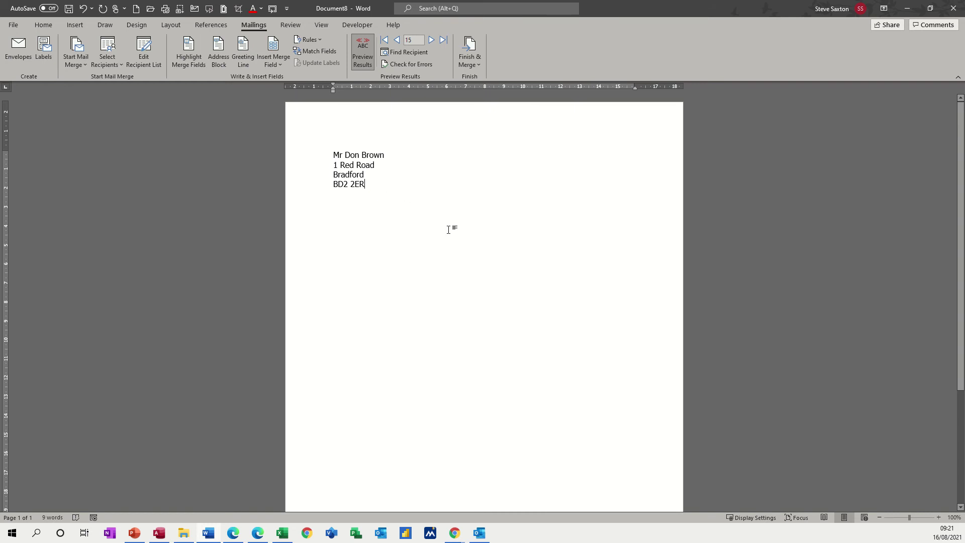
key("ctrl+n")
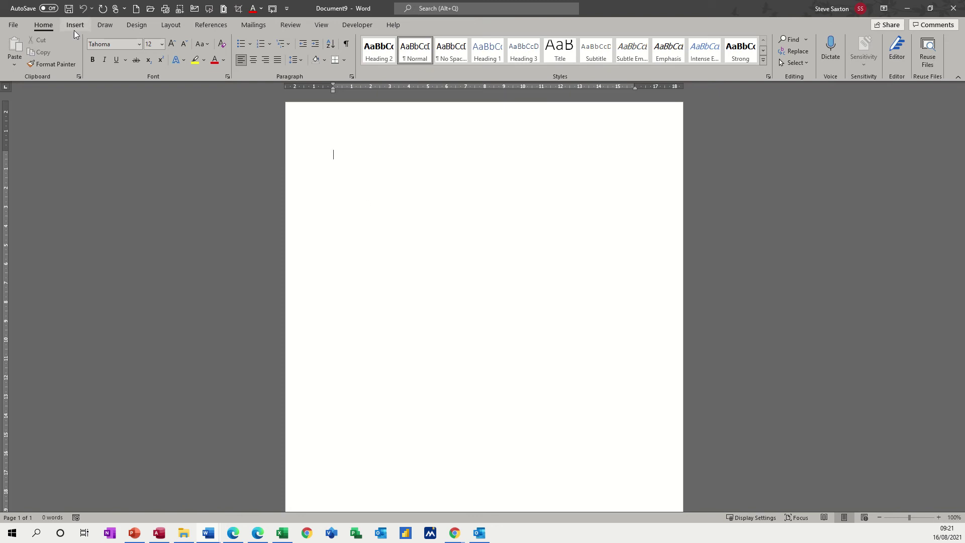
Use the Filtered$ sheet of Documents\data source.xlsx as Document9's existing recipient list
left_click(242, 28)
left_click(107, 58)
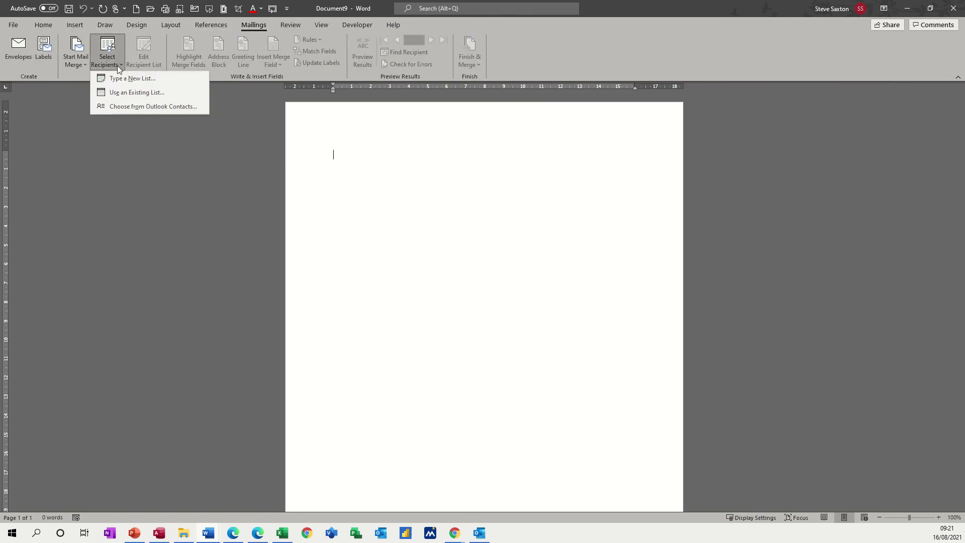
left_click(120, 93)
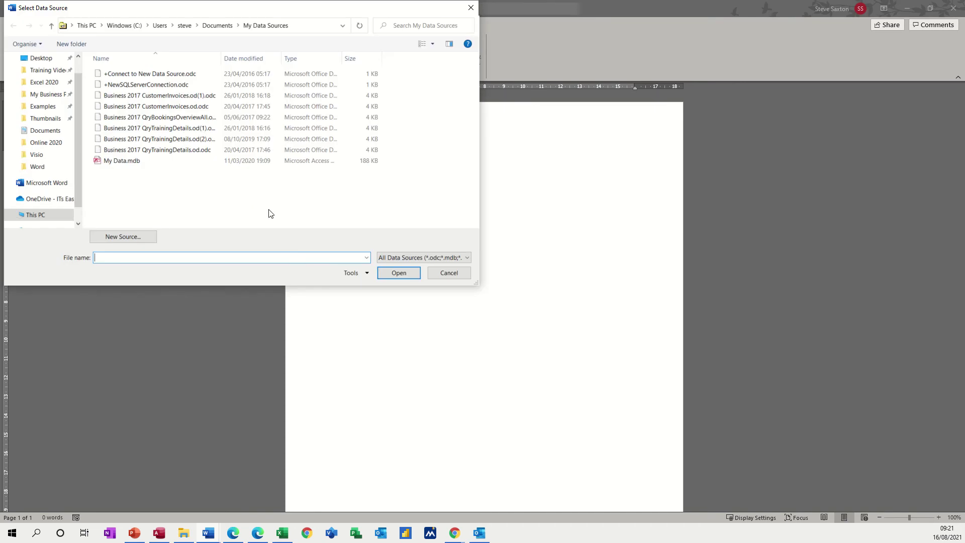
left_click(46, 130)
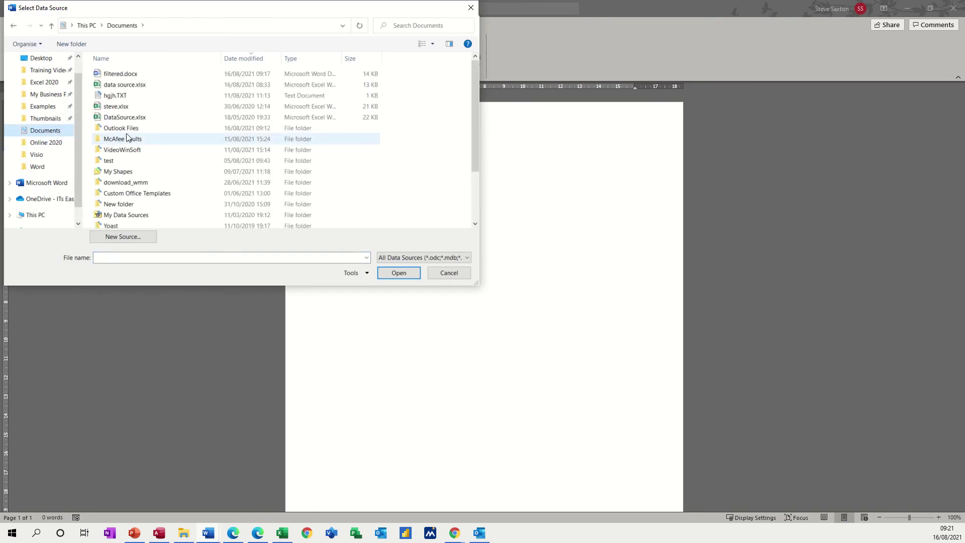
double_click(126, 85)
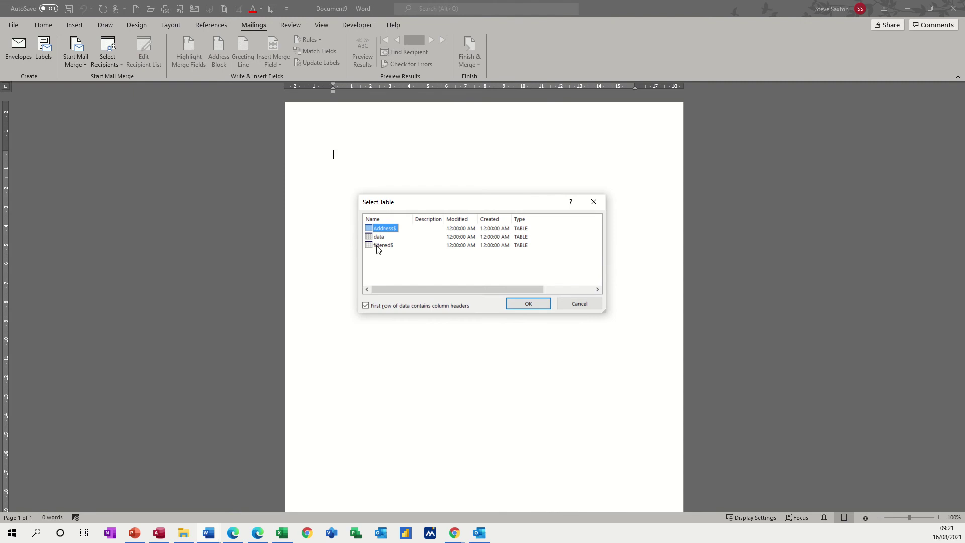
left_click(378, 246)
left_click(523, 305)
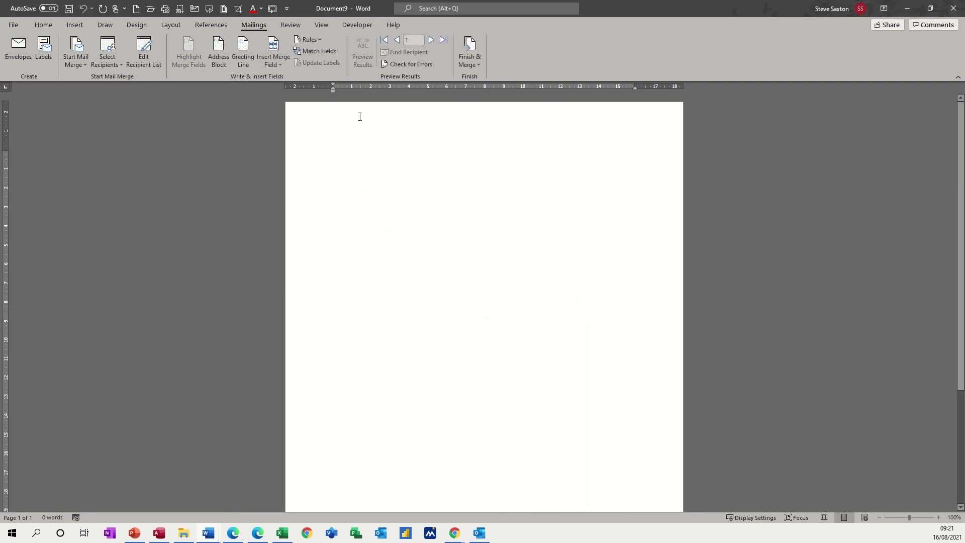
Insert a default address block and preview the letter at record 10, the last Leeds recipient
left_click(213, 54)
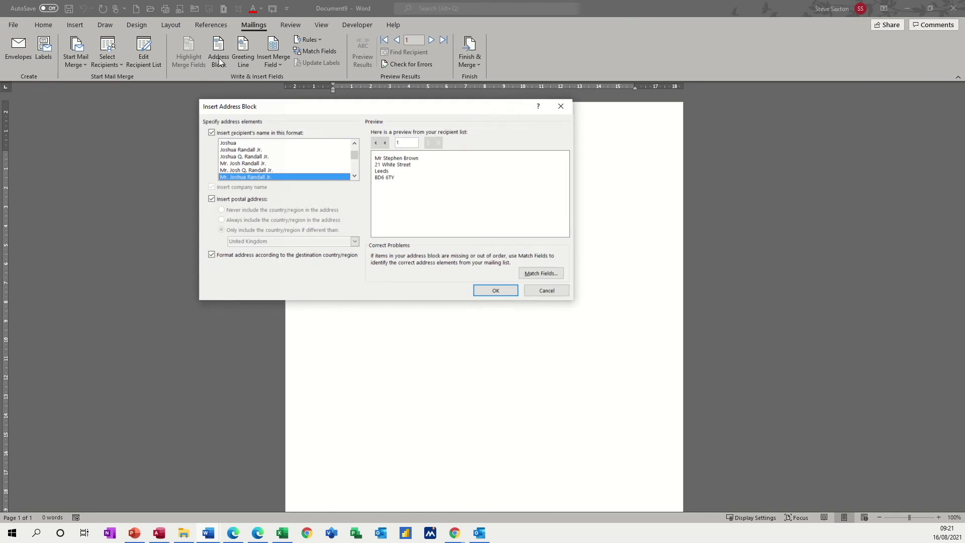
left_click(490, 292)
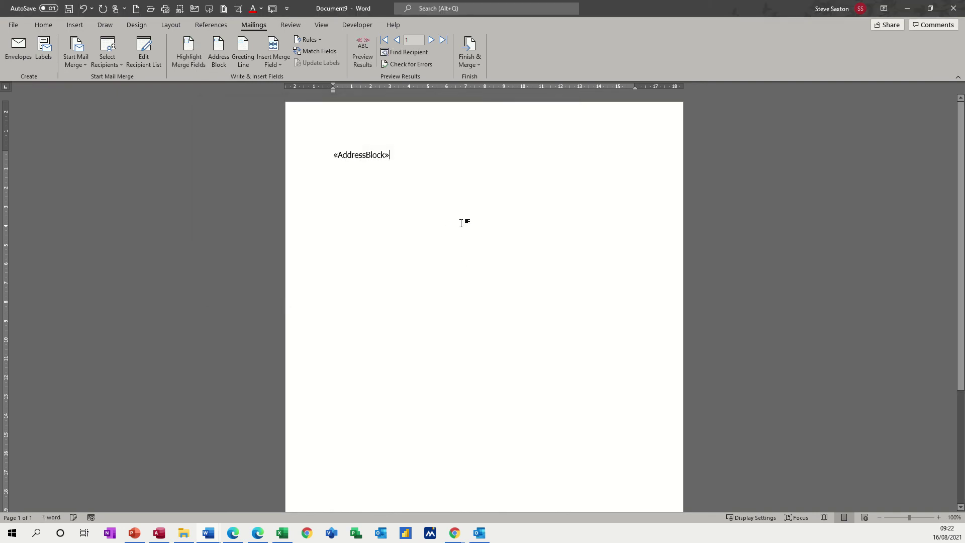
left_click(363, 54)
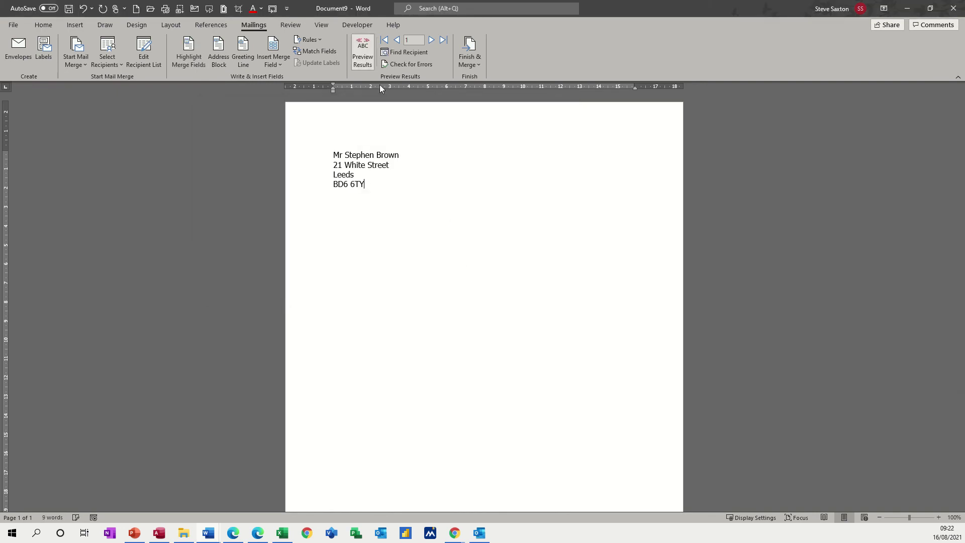
left_click(444, 43)
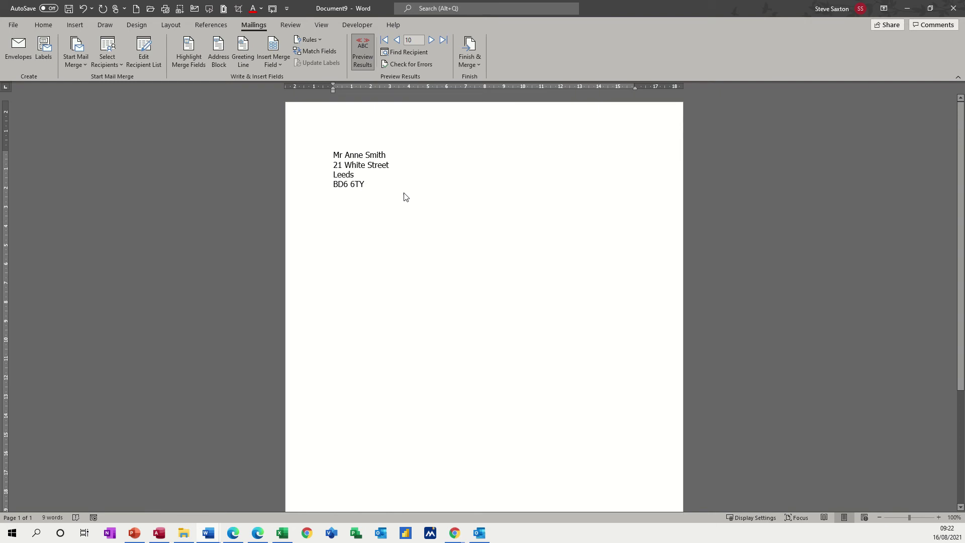
Save the letter as filtered.docx in Documents, replacing the existing file
key("F12")
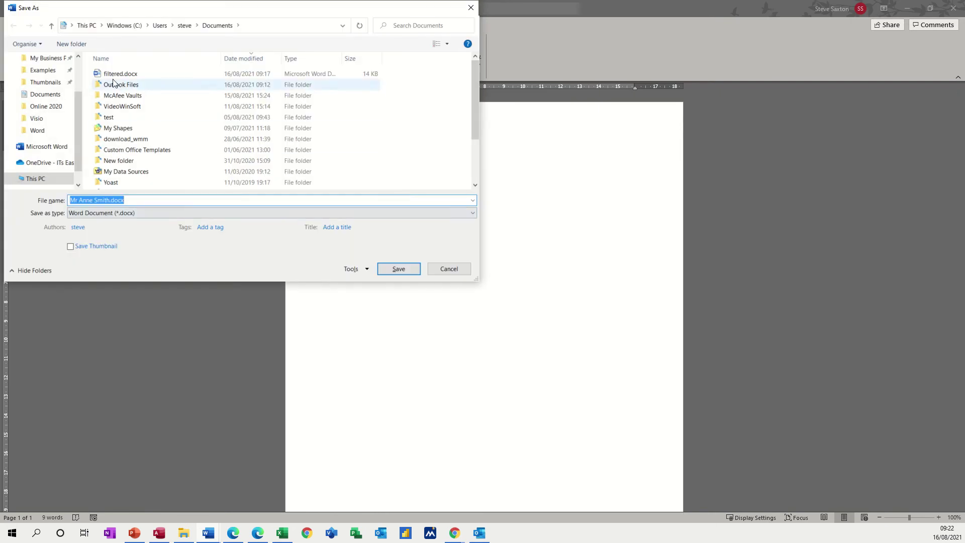
left_click(114, 73)
left_click(392, 270)
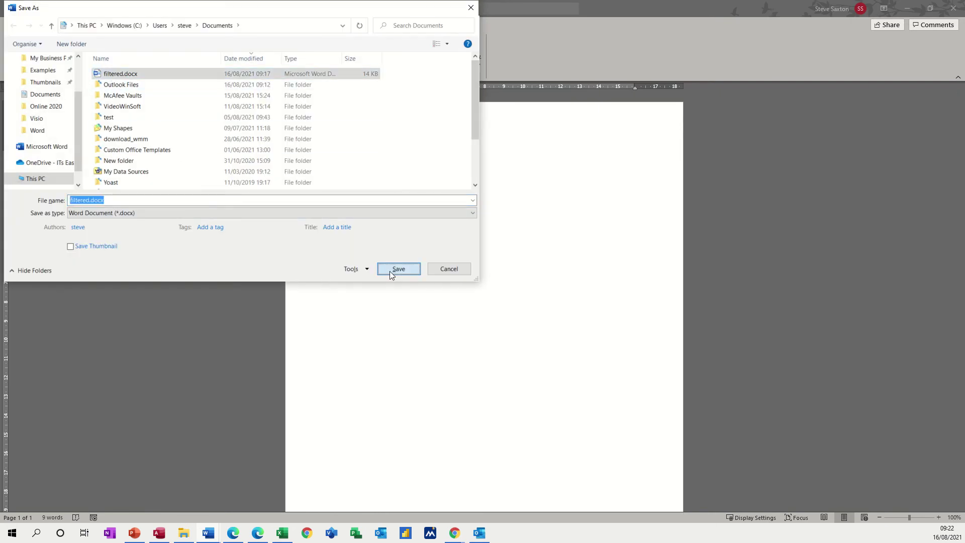
left_click(449, 290)
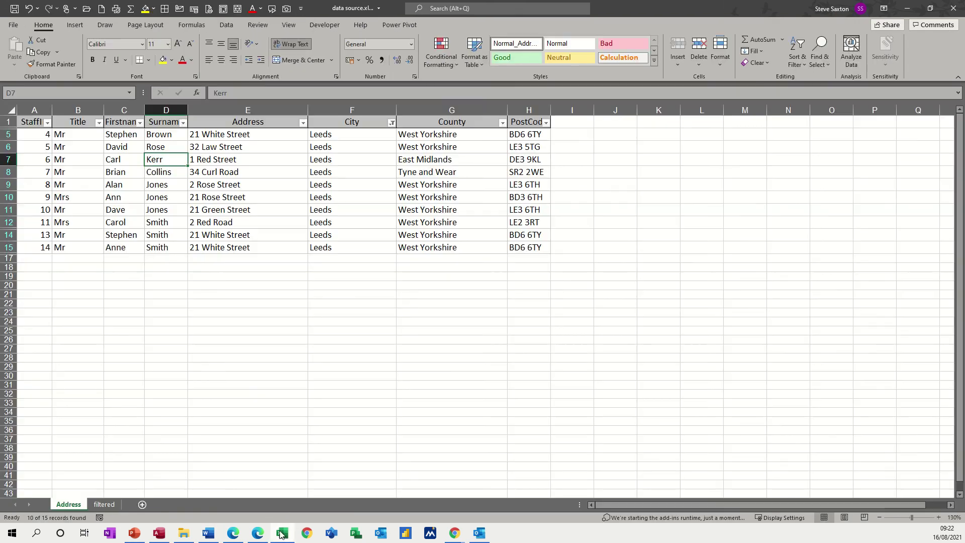
Choose Bradford in cell A2 of Excel's filtered sheet, leaving two records, then return to Word
left_click(282, 533)
left_click(104, 505)
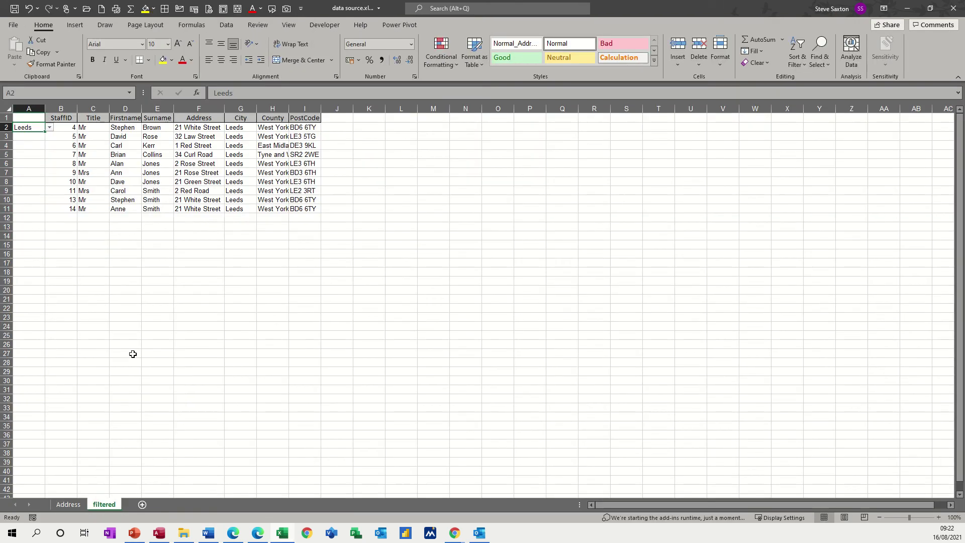
left_click(49, 128)
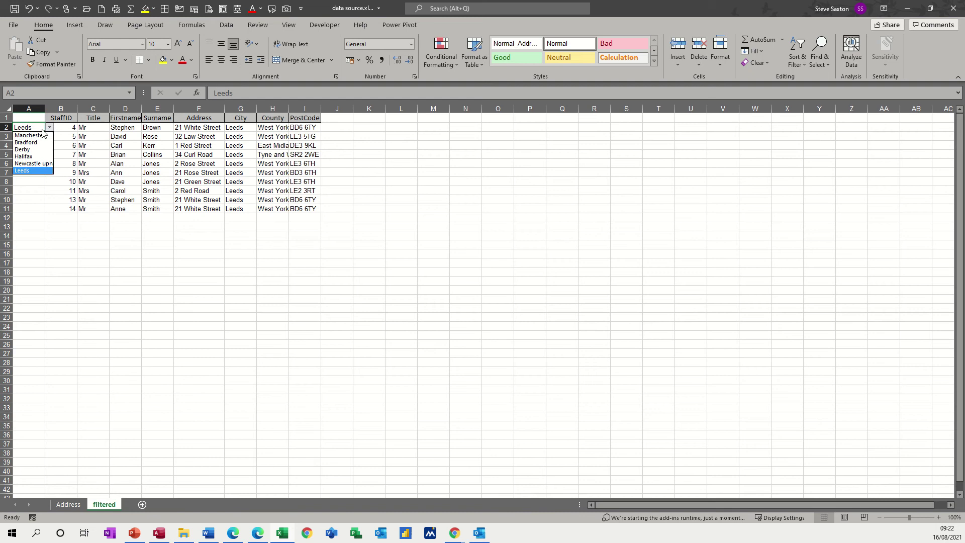
left_click(33, 143)
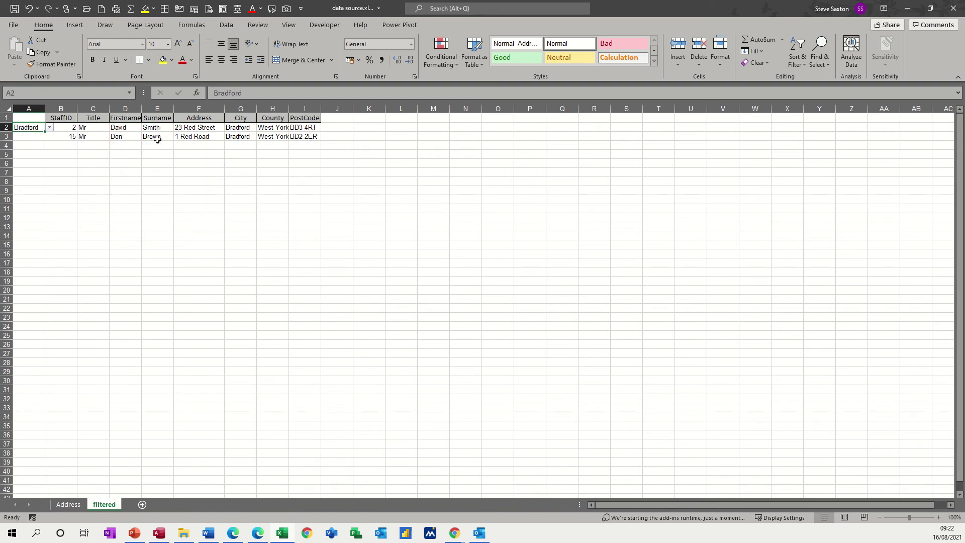
left_click(213, 535)
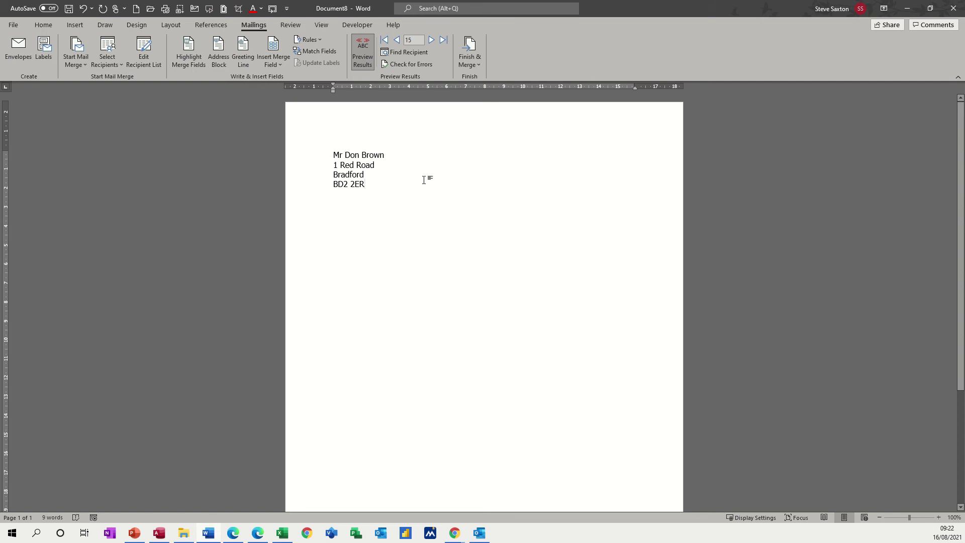
Reopen filtered.docx from Recent documents and accept the SQL data prompt
left_click(13, 24)
left_click(30, 88)
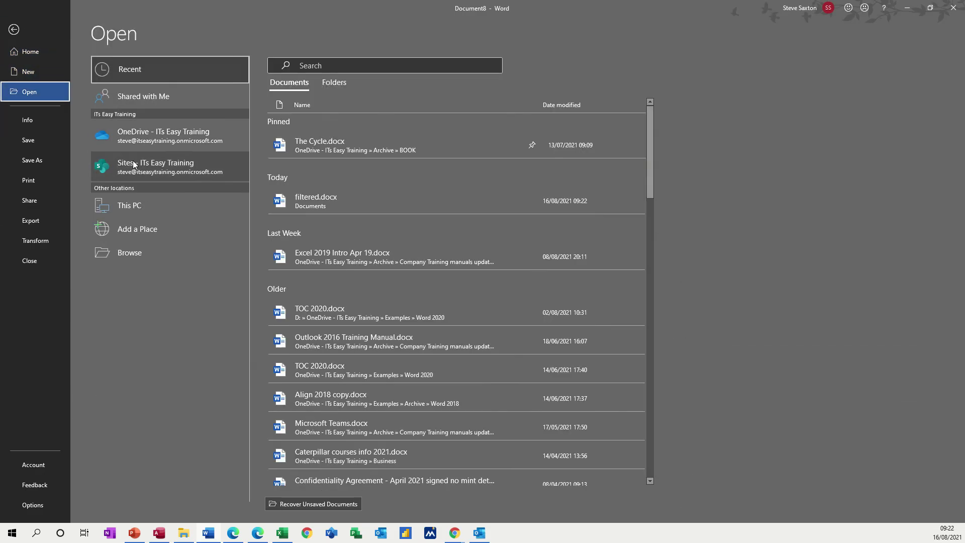
left_click(322, 203)
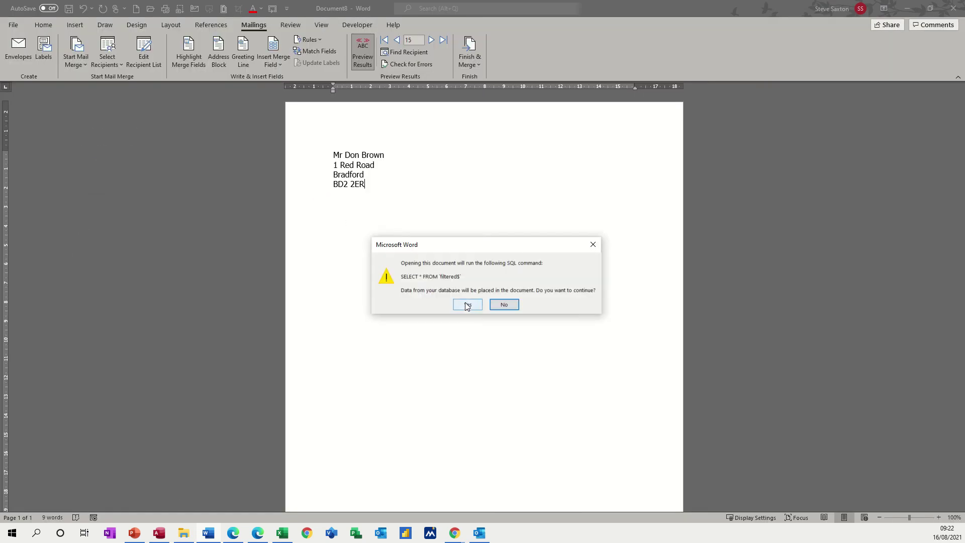
left_click(467, 304)
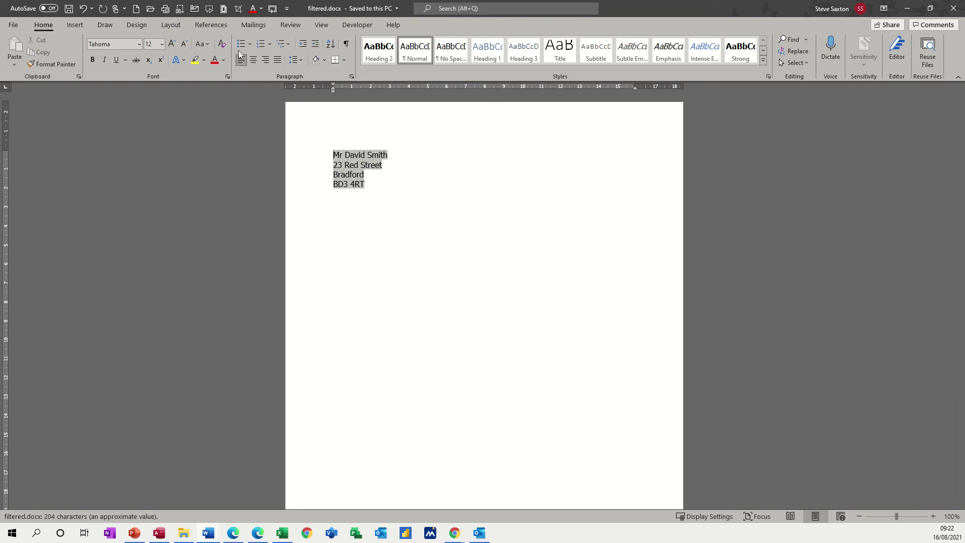
Step the merge preview back and forth between the two Bradford recipients
left_click(248, 26)
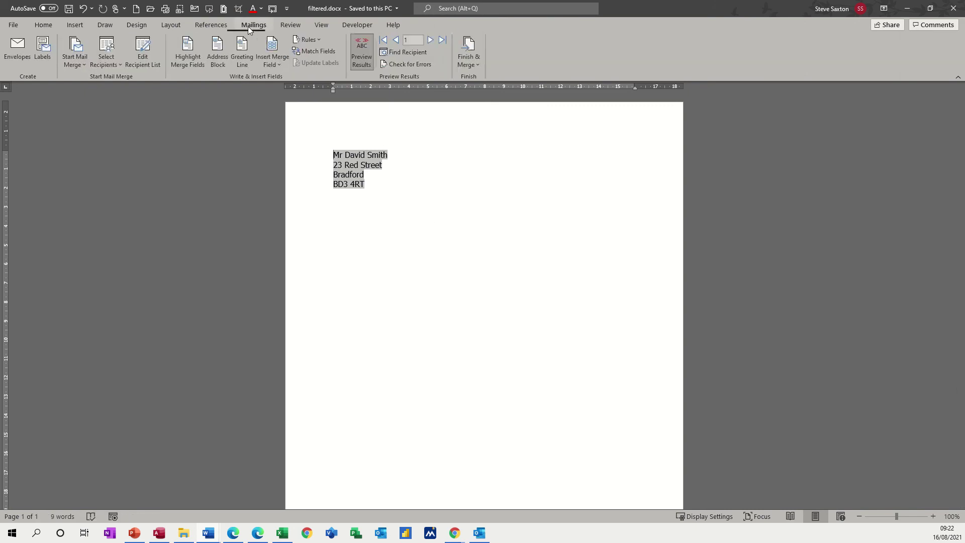
left_click(431, 40)
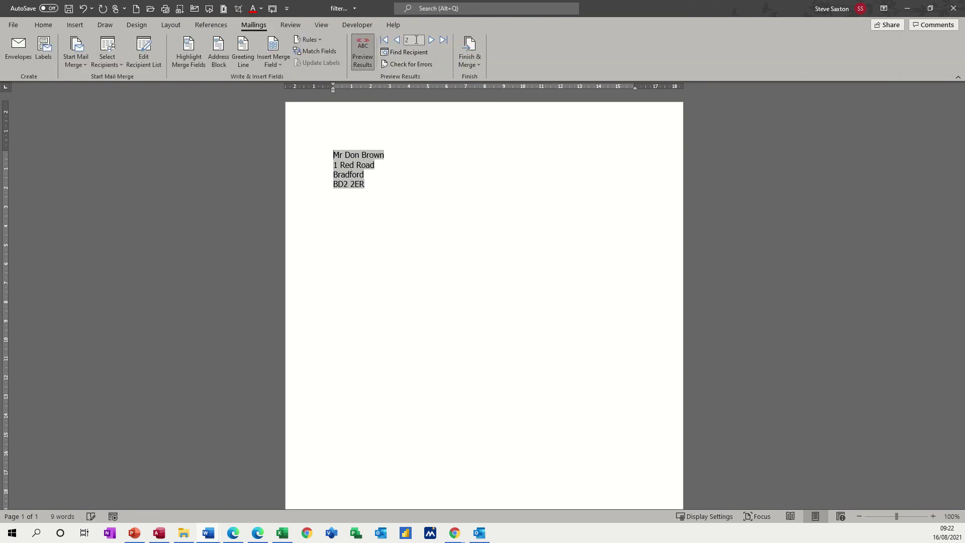
left_click(397, 41)
left_click(431, 40)
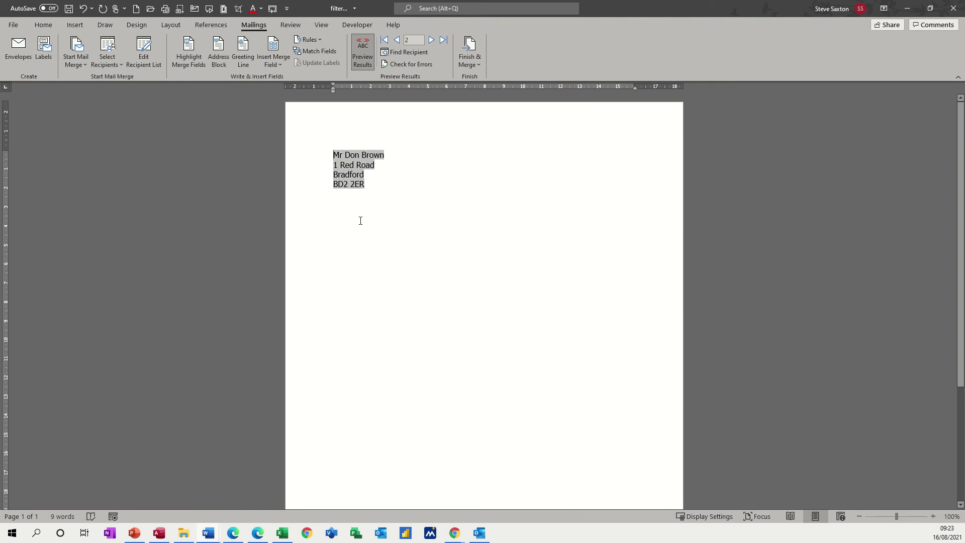
Look at filtering merge recipients by the City field, then cancel without applying a filter
left_click(143, 56)
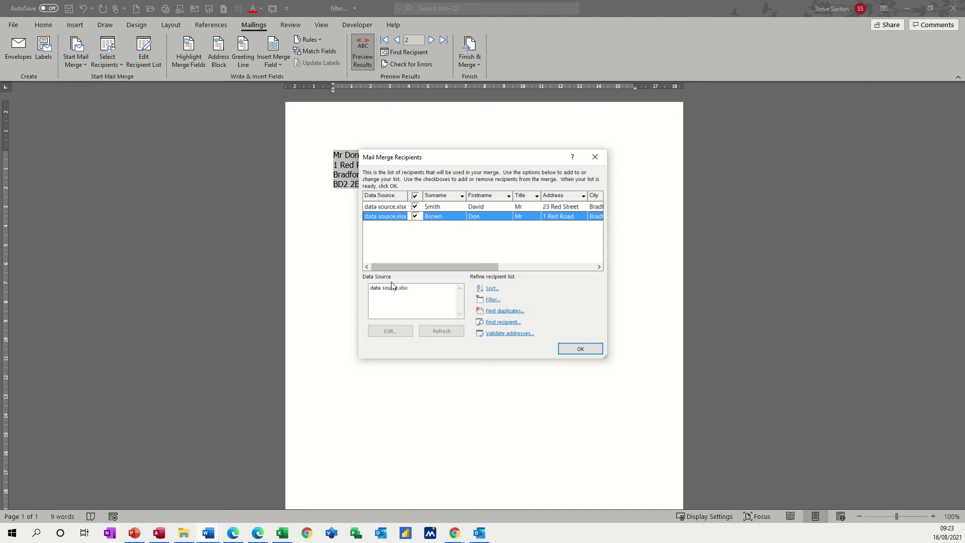
left_click(492, 300)
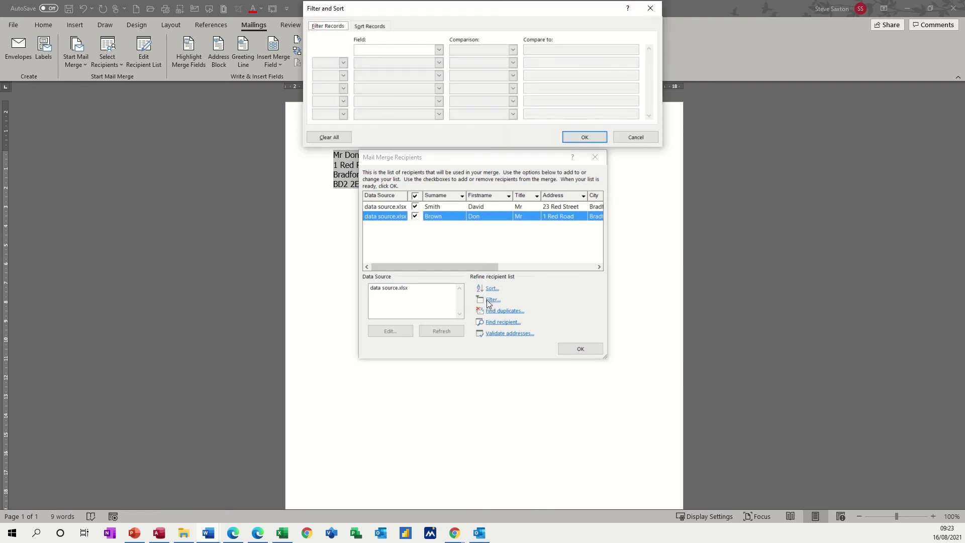
left_click(439, 51)
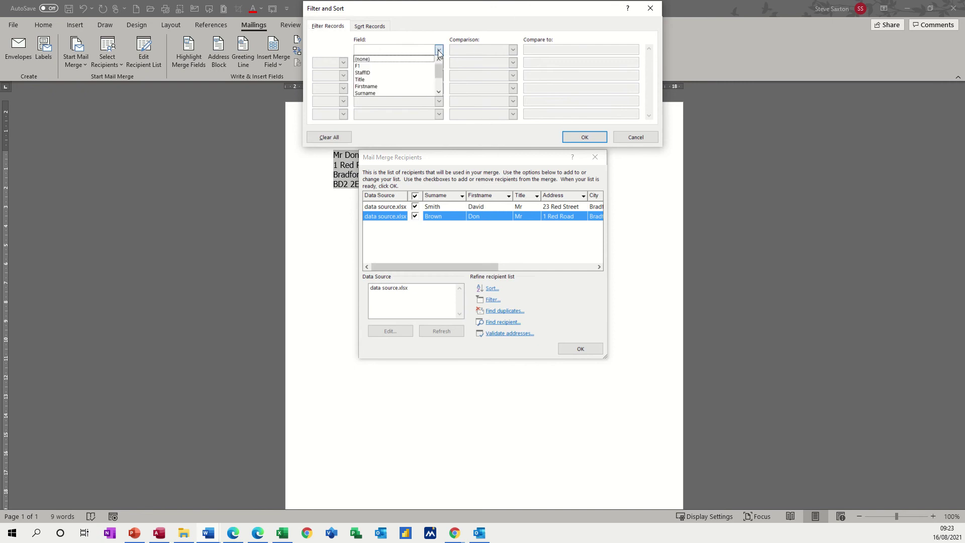
left_click(439, 91)
left_click(439, 91)
left_click(439, 91)
left_click(368, 86)
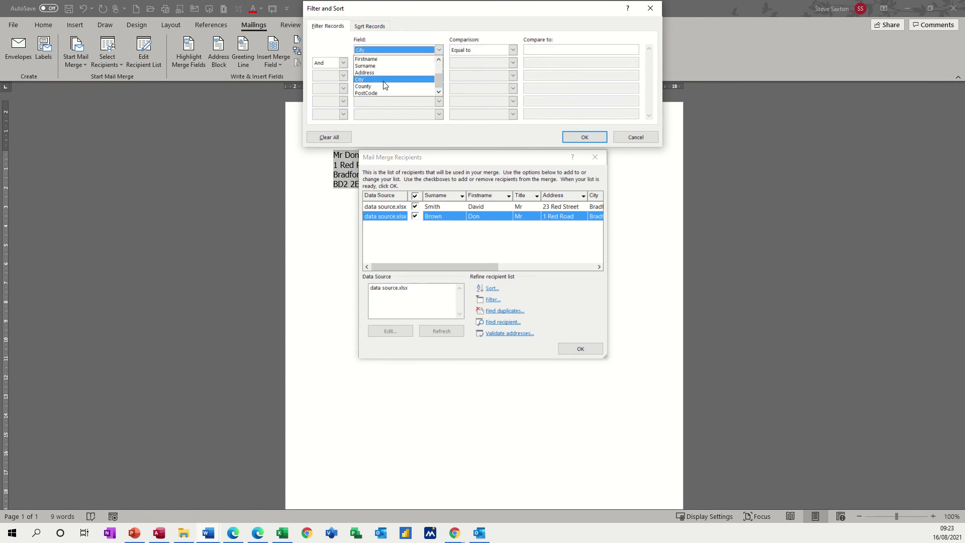
left_click(546, 50)
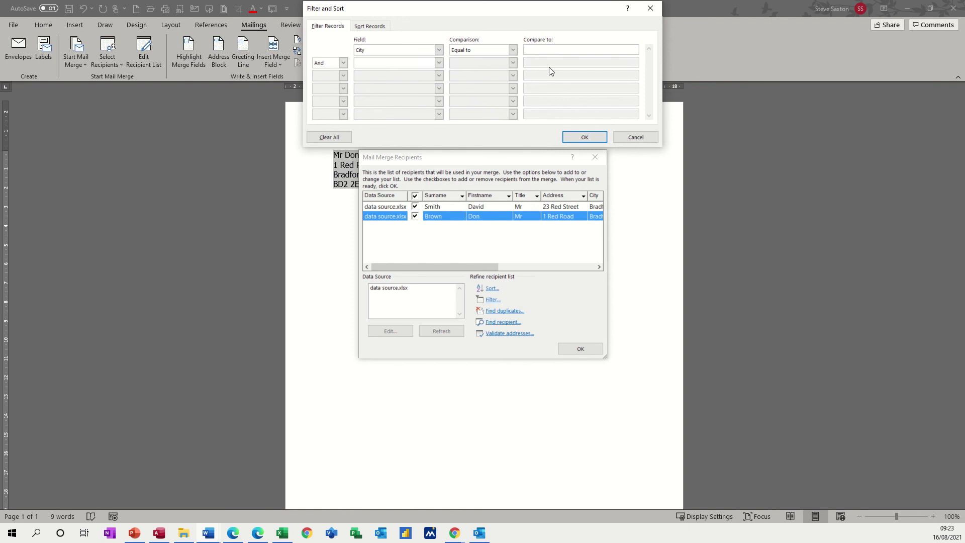
left_click(628, 139)
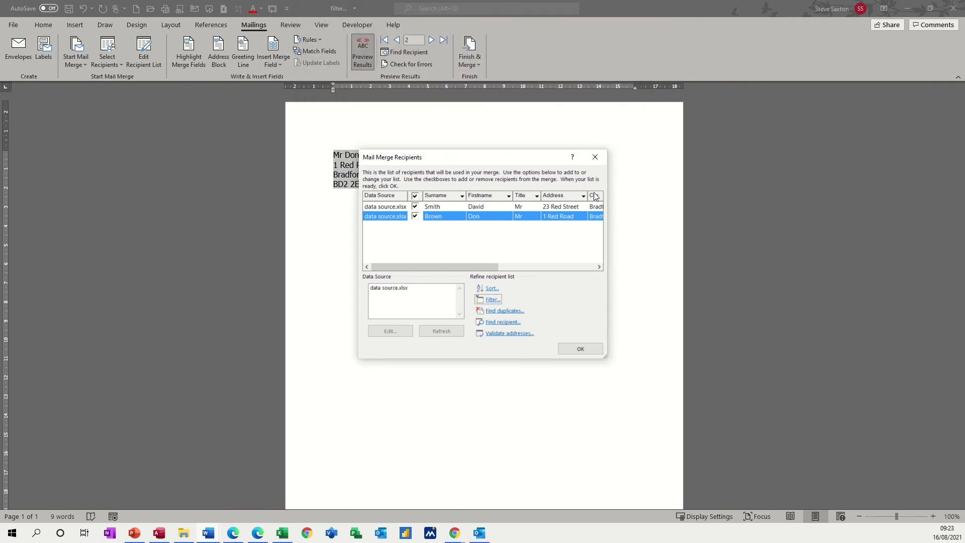
left_click(596, 157)
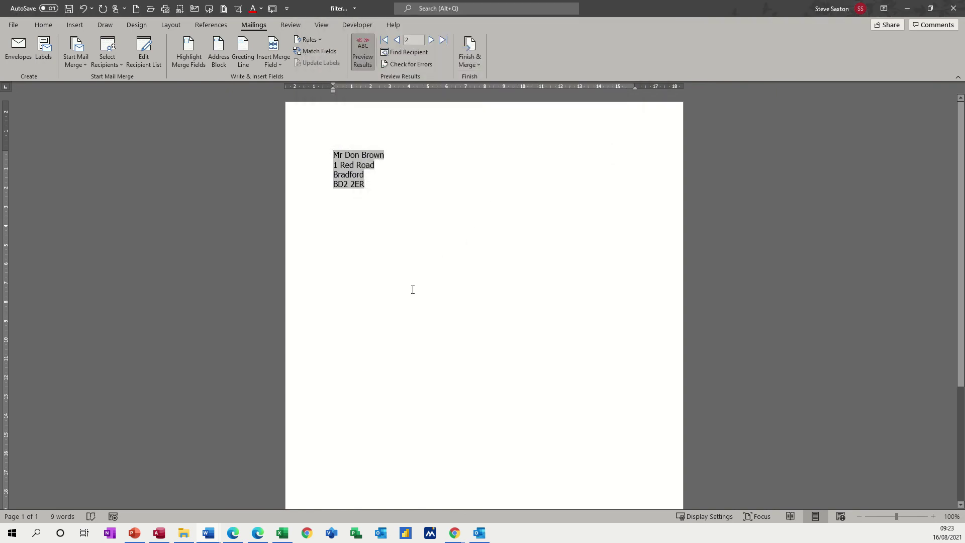
Close filtered.docx and Document8 without saving and switch to the Excel workbook
key("ctrl+w")
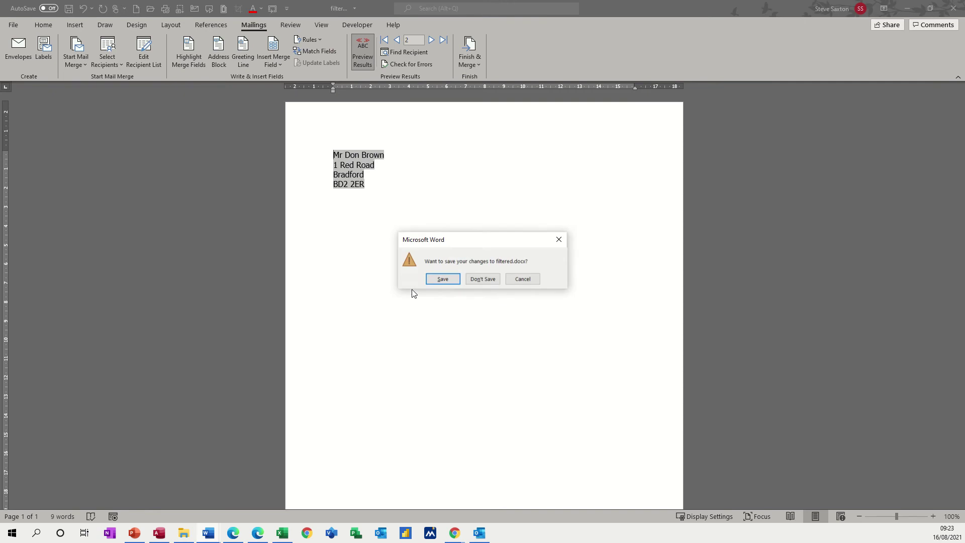
left_click(475, 280)
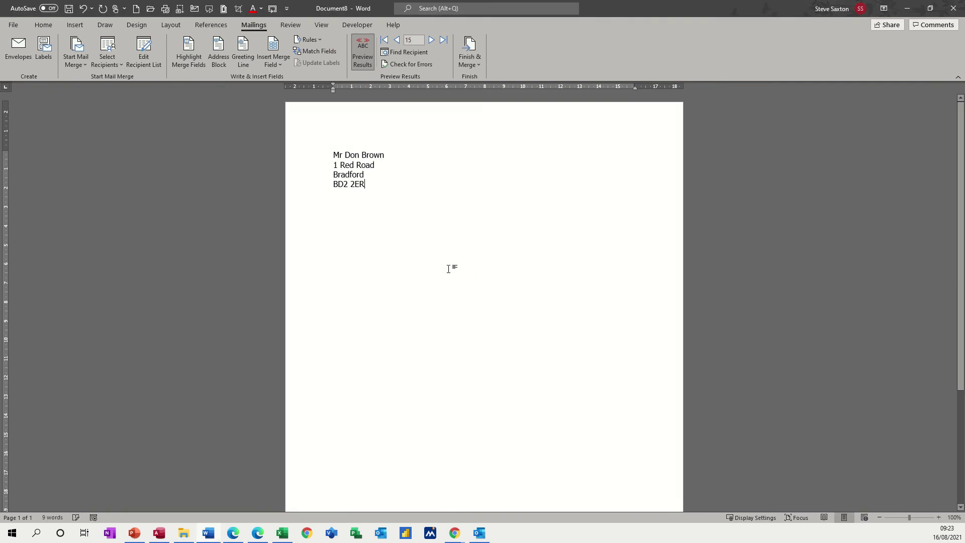
key("ctrl+w")
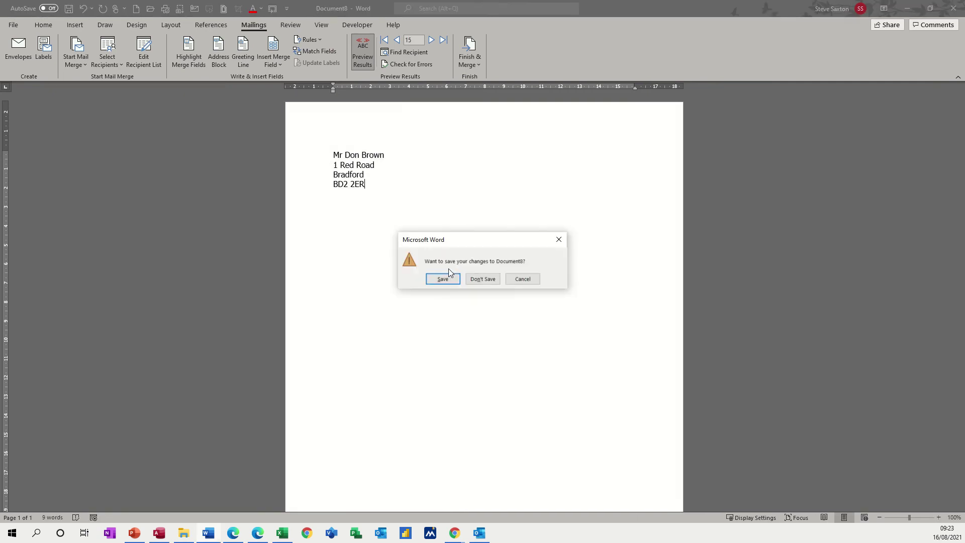
key("n")
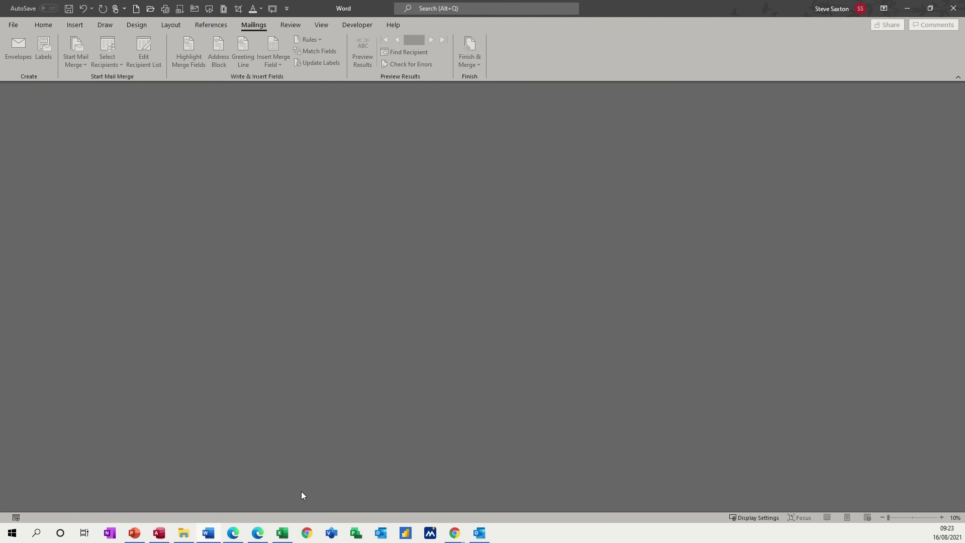
left_click(286, 534)
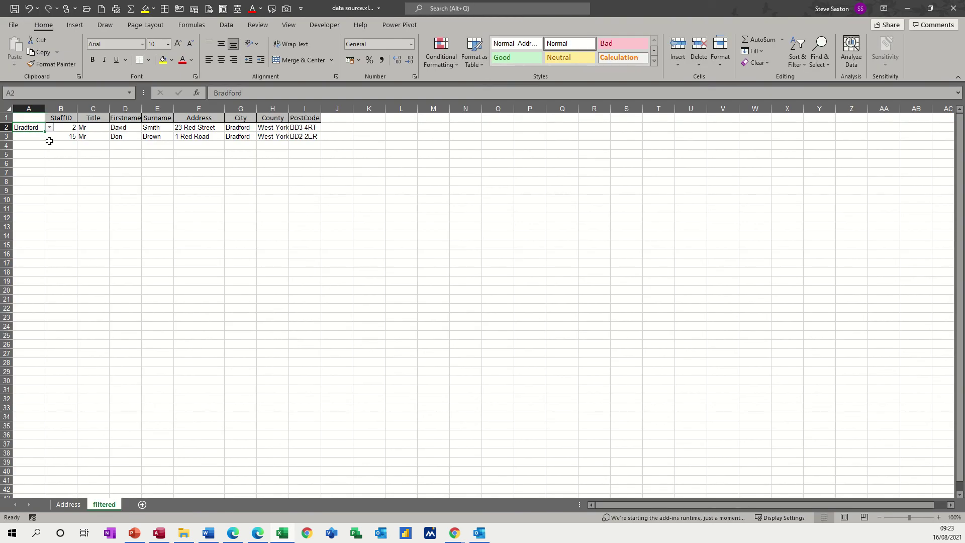
Clear the City filter on the Address sheet by selecting all cities
left_click(68, 505)
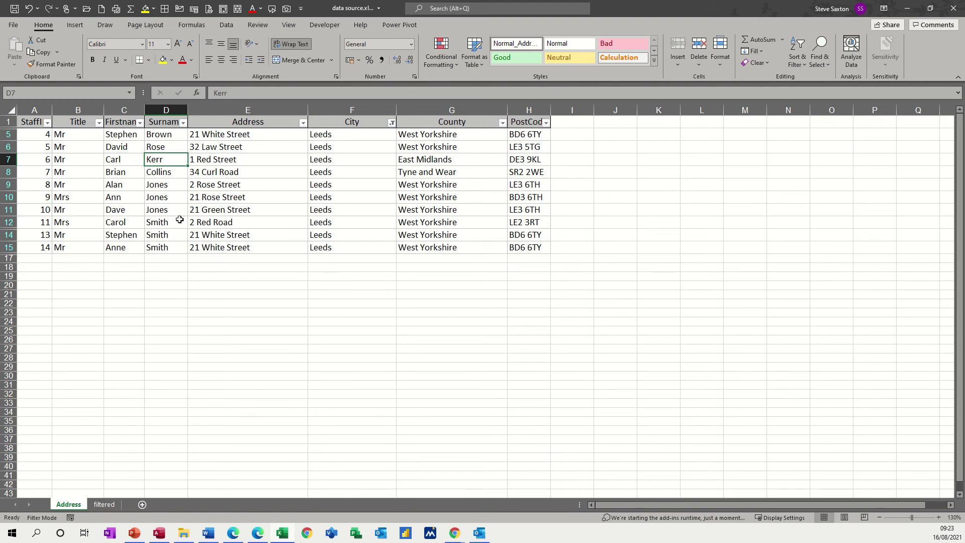
left_click(392, 123)
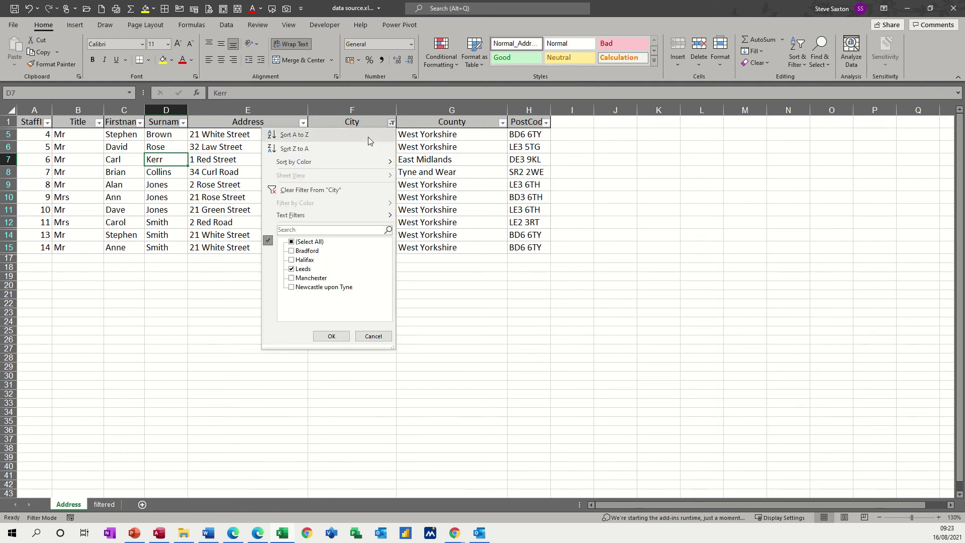
left_click(291, 241)
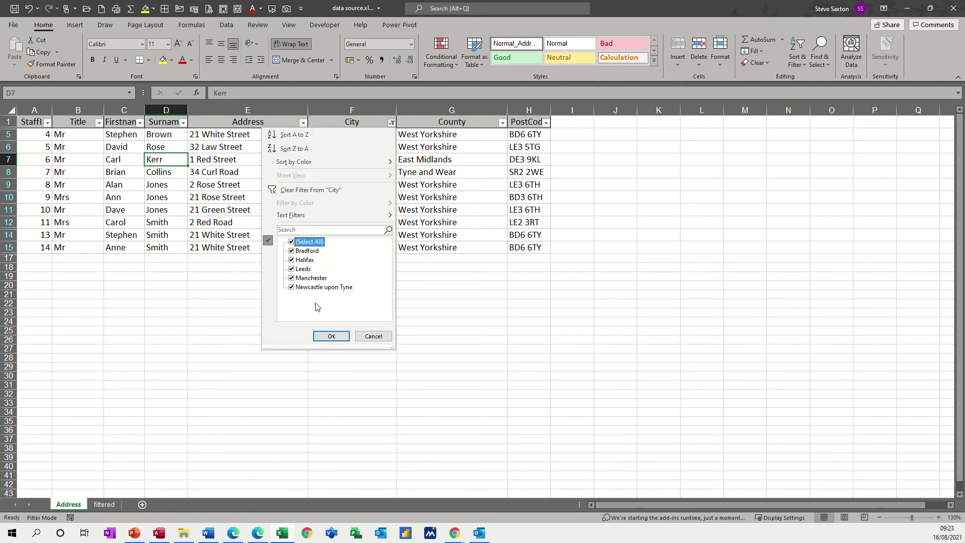
left_click(332, 336)
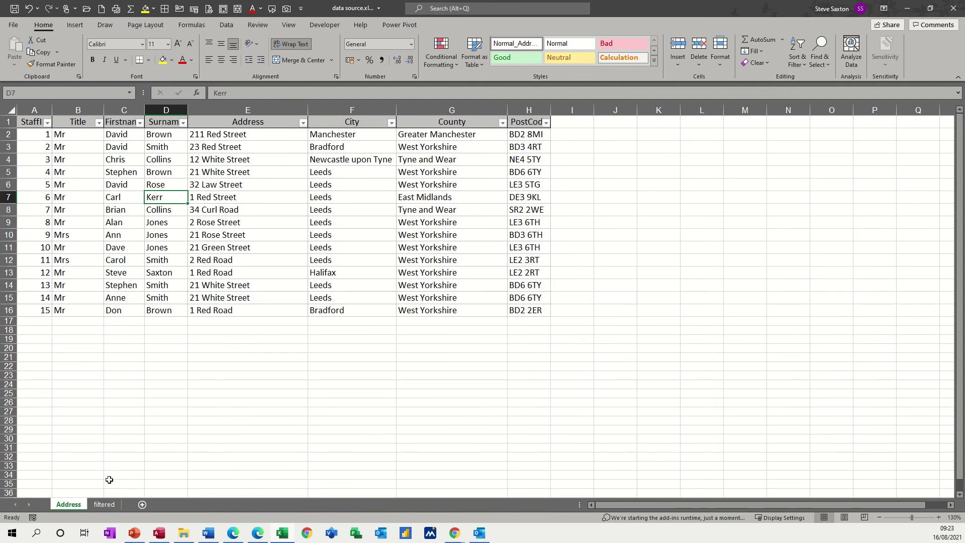
Set A2 on the filtered sheet to Leeds to list its ten records
left_click(104, 504)
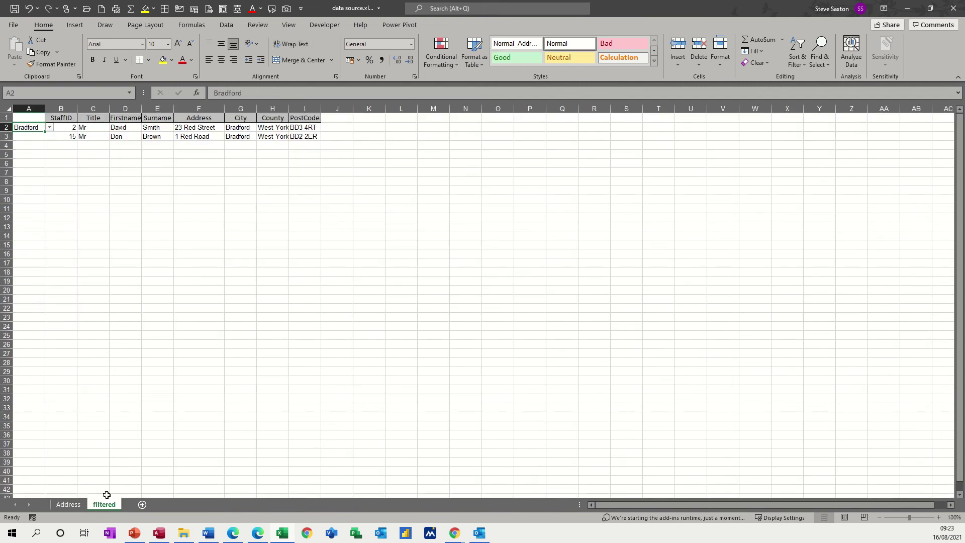
left_click(50, 128)
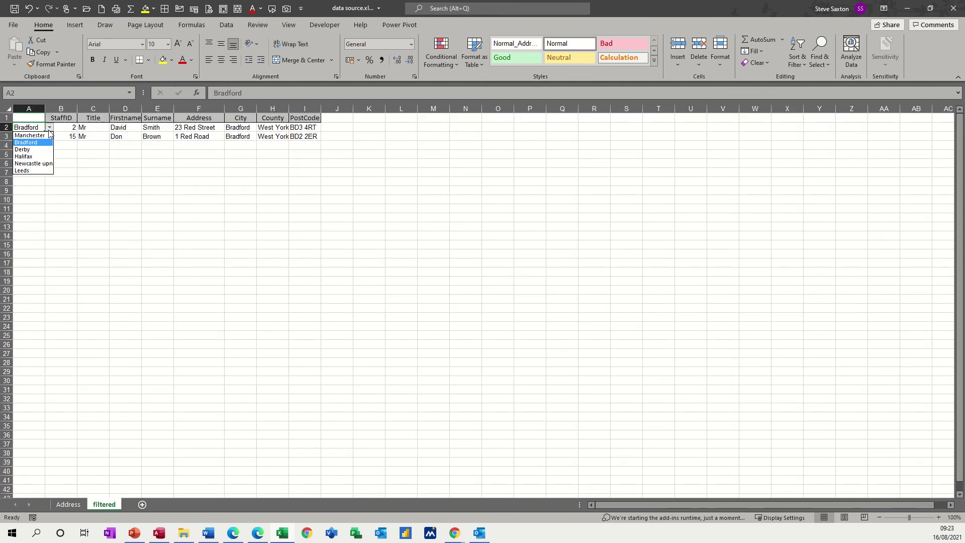
left_click(27, 172)
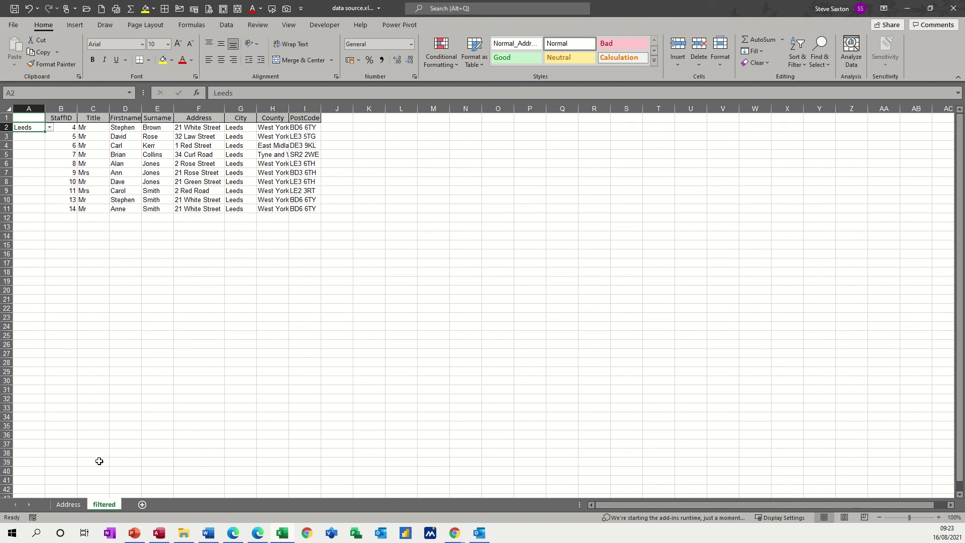
left_click(68, 505)
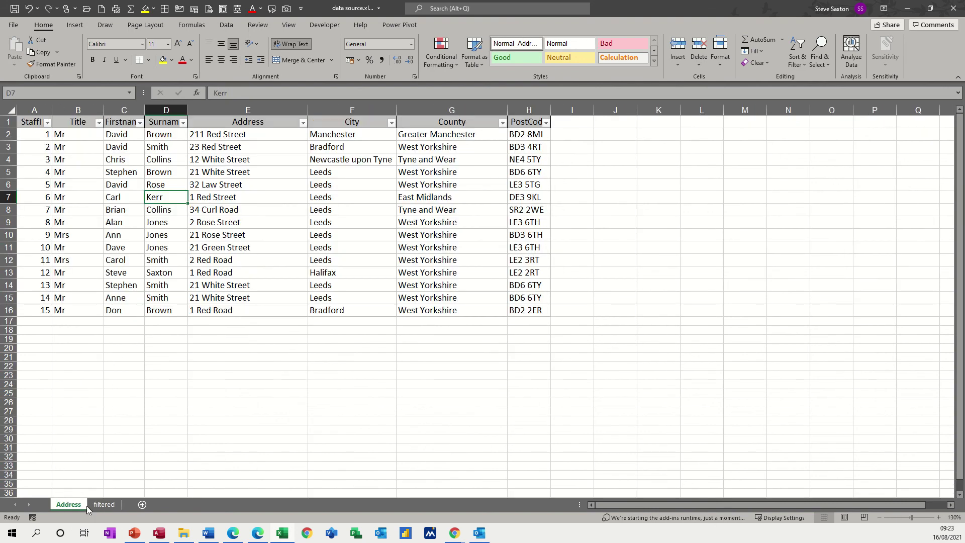
left_click(103, 505)
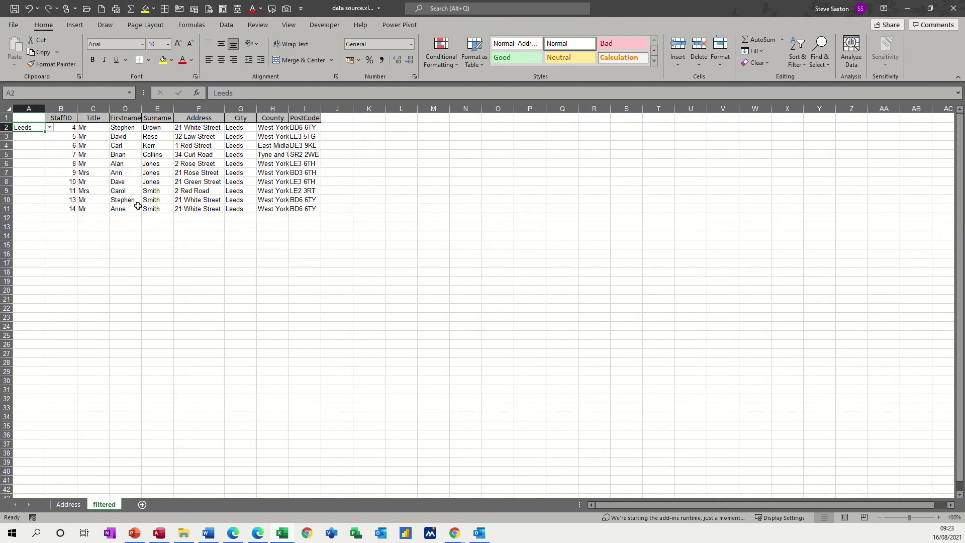
left_click(49, 128)
left_click(49, 128)
left_click(224, 25)
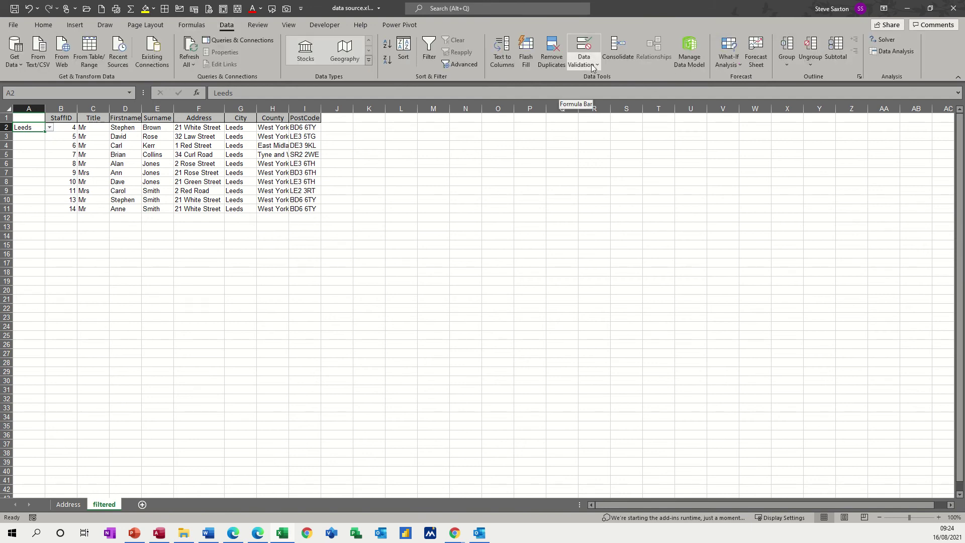
left_click(586, 63)
left_click(594, 79)
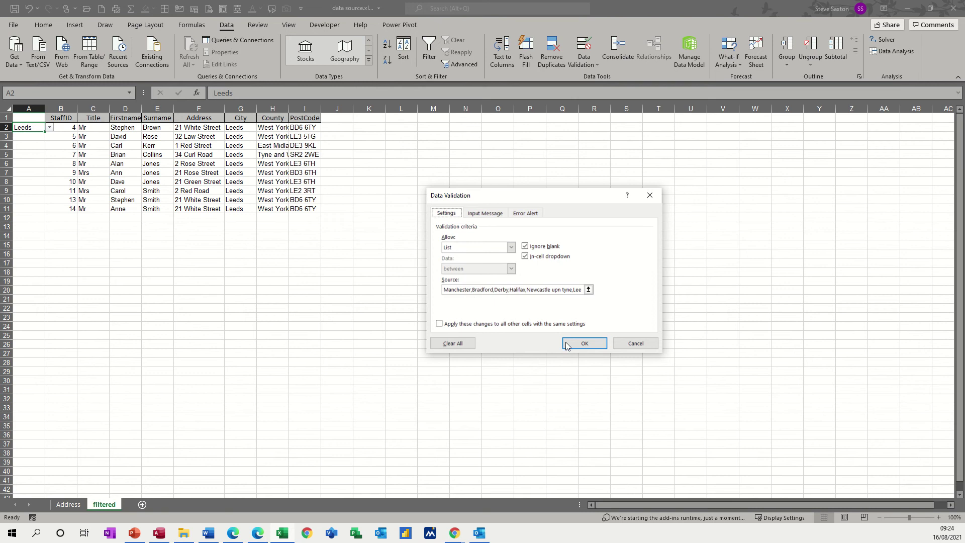
left_click(584, 343)
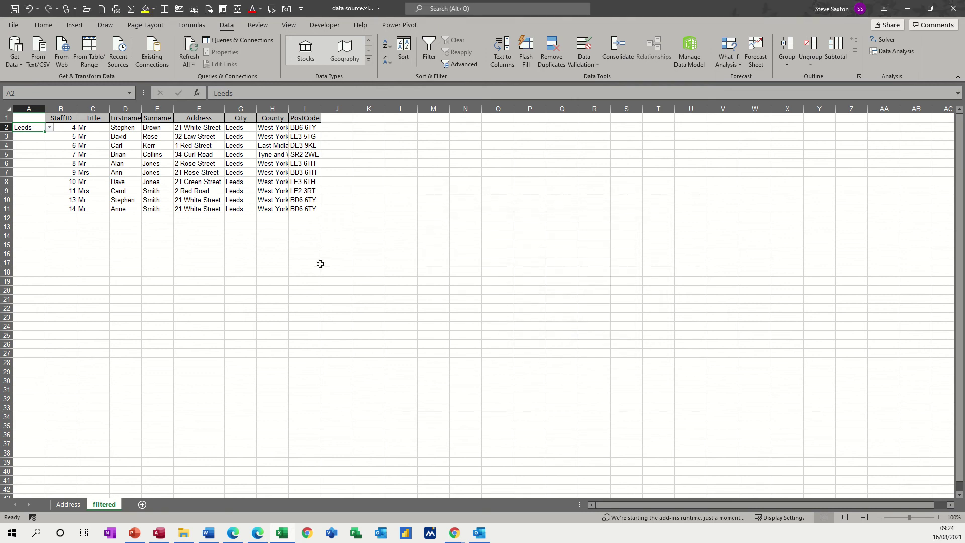
left_click(49, 128)
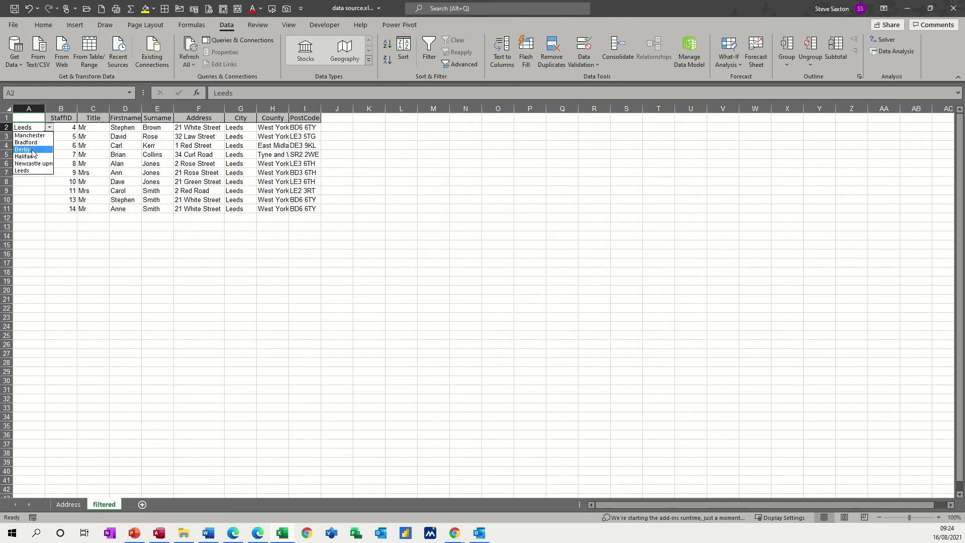
left_click(60, 127)
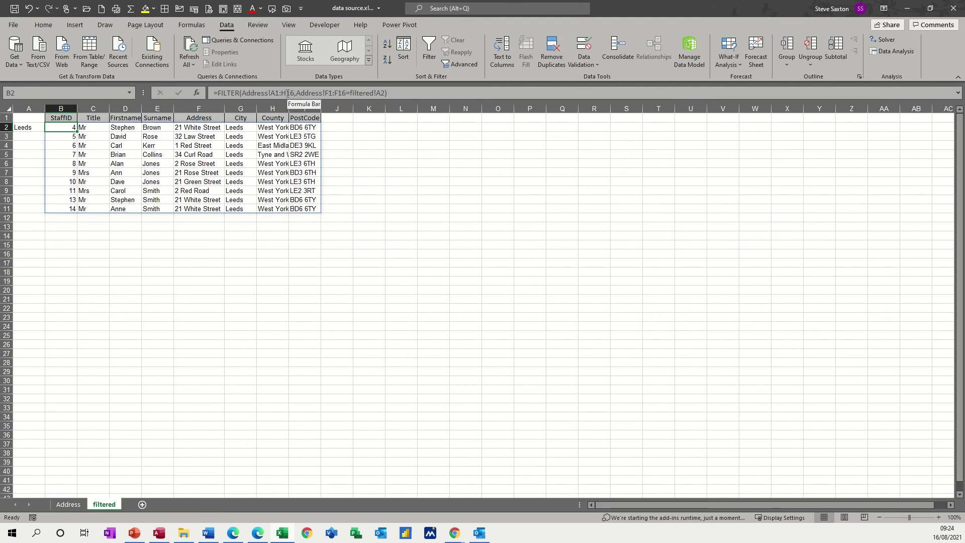
left_click(69, 504)
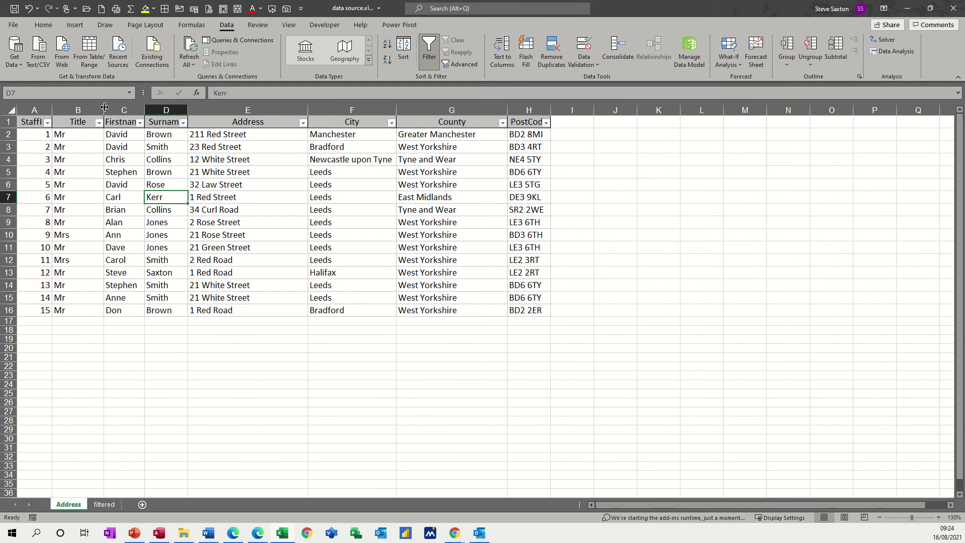
left_click(519, 310)
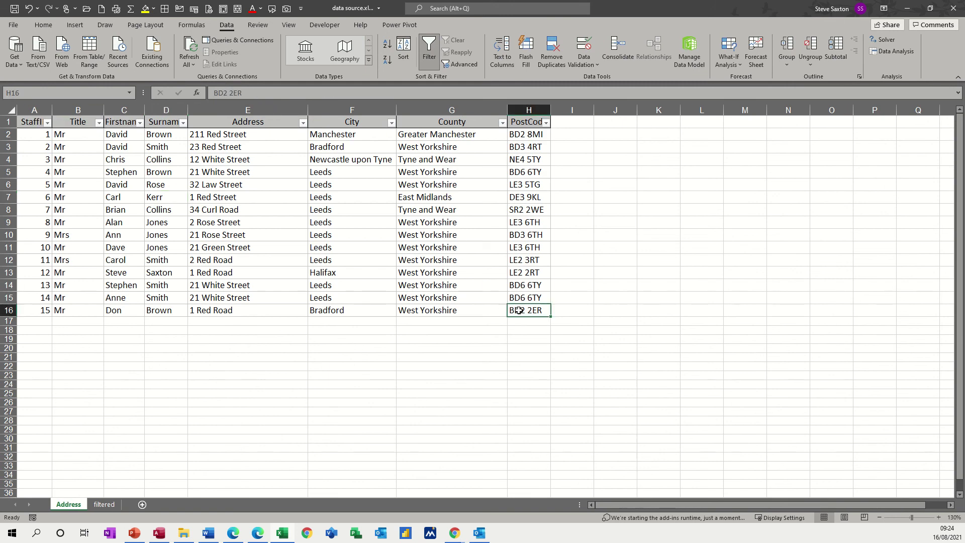
left_click(104, 505)
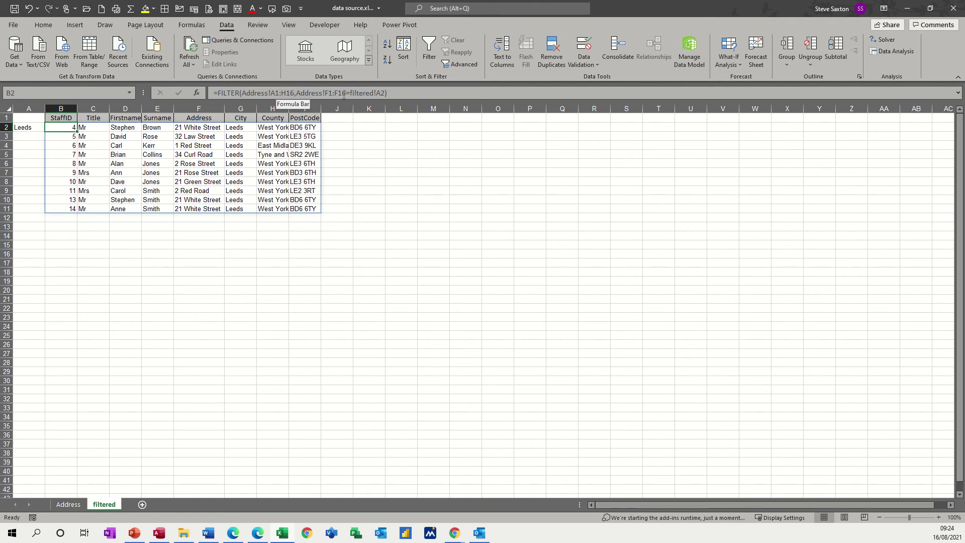
left_click(76, 504)
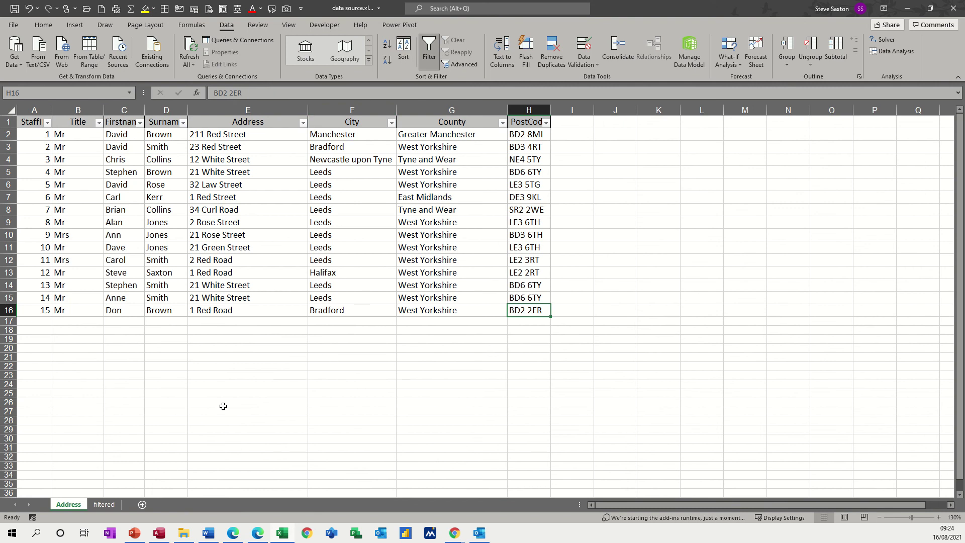
left_click(104, 504)
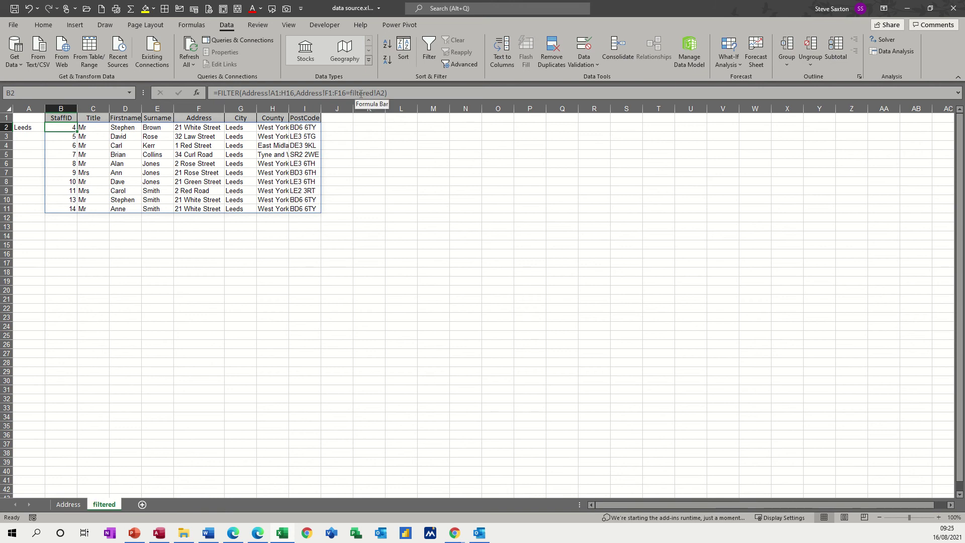
Cycle A2 through Manchester, Bradford and Derby, finishing on Halifax
left_click(25, 127)
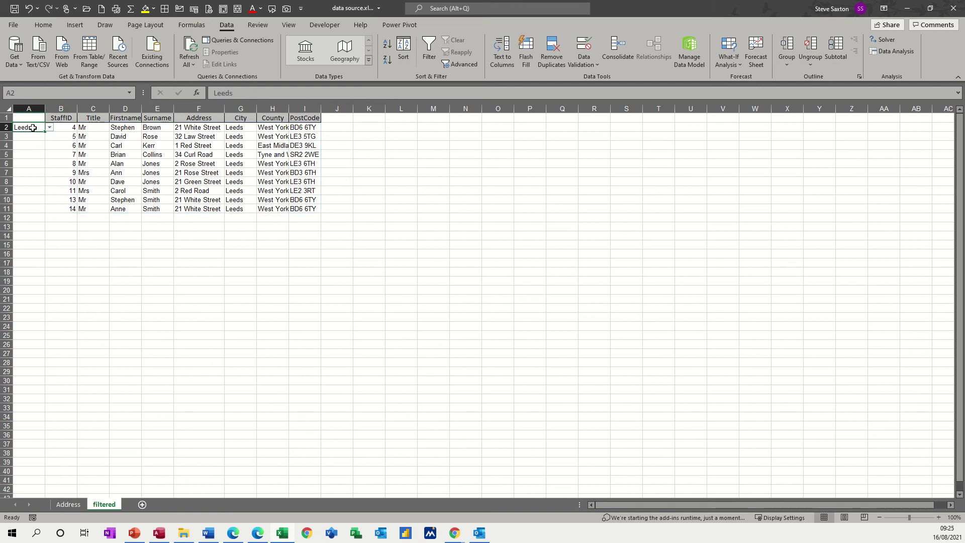
left_click(49, 127)
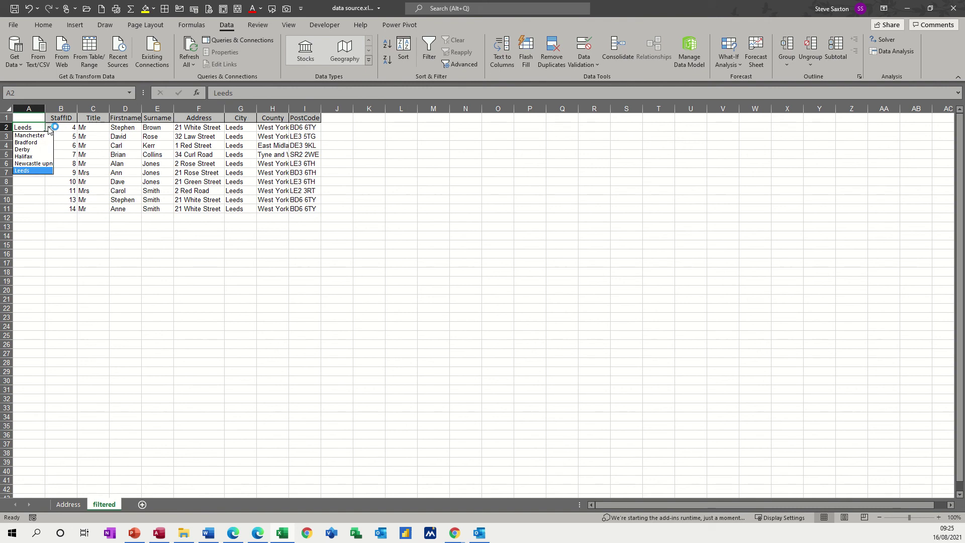
left_click(39, 135)
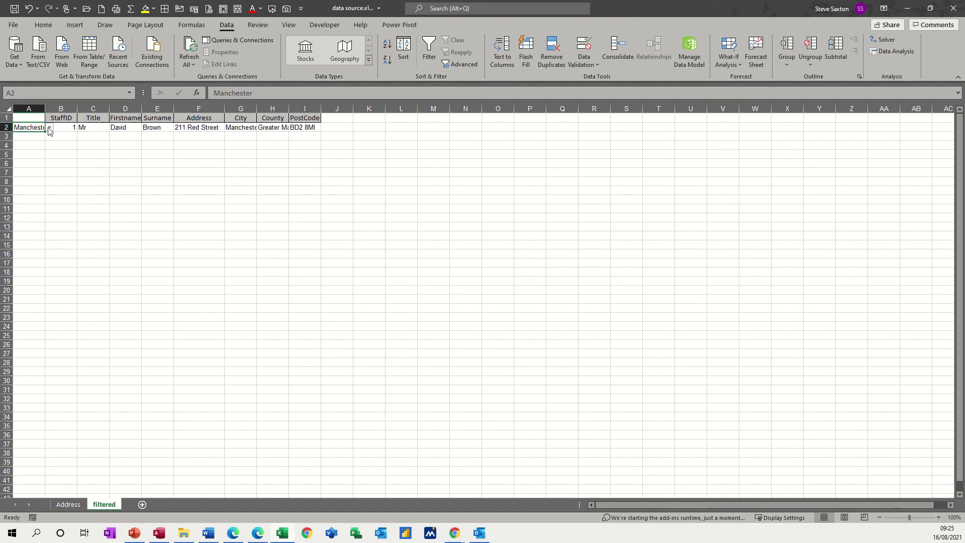
left_click(49, 127)
left_click(31, 142)
left_click(50, 127)
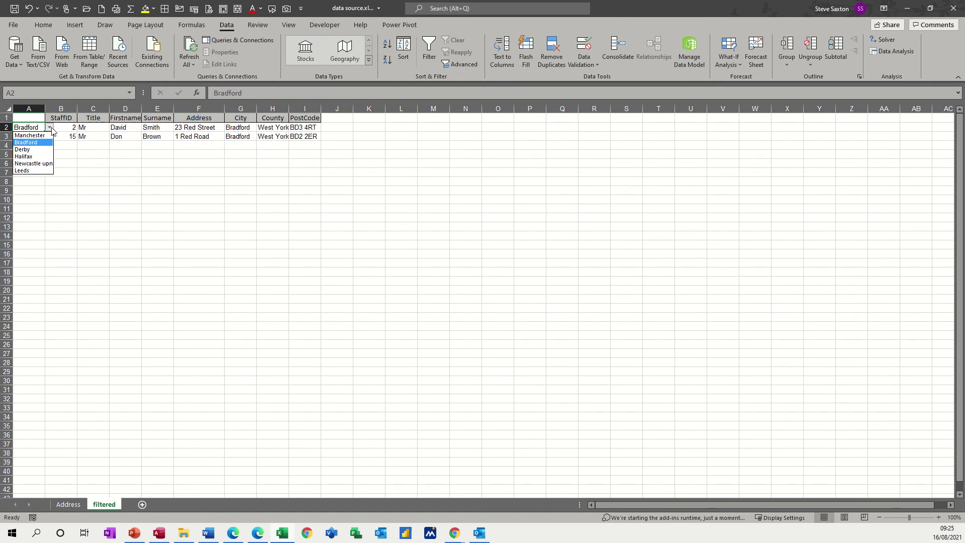
left_click(25, 150)
left_click(49, 128)
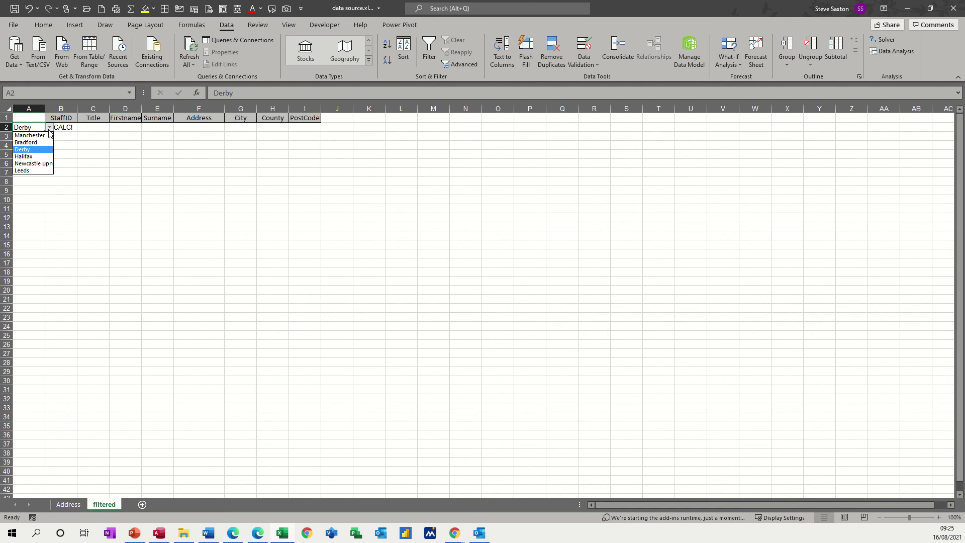
left_click(27, 157)
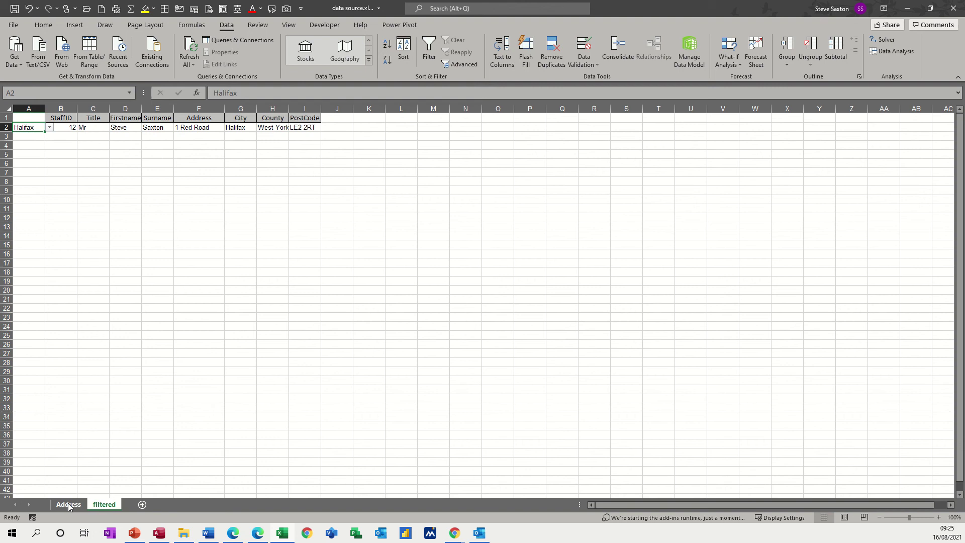
Switch to Word and reopen filtered.docx, accepting the SQL prompt to load the Halifax recipient
left_click(212, 536)
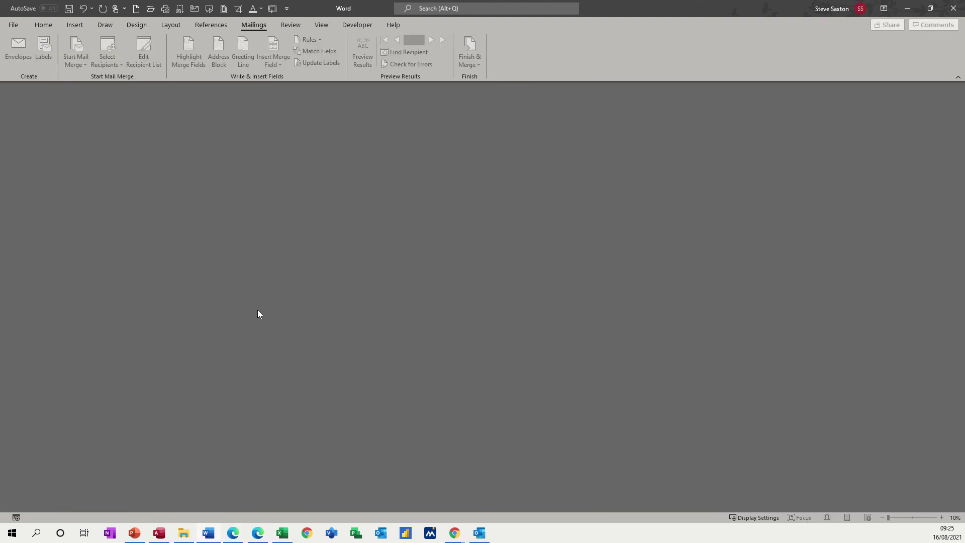
left_click(15, 29)
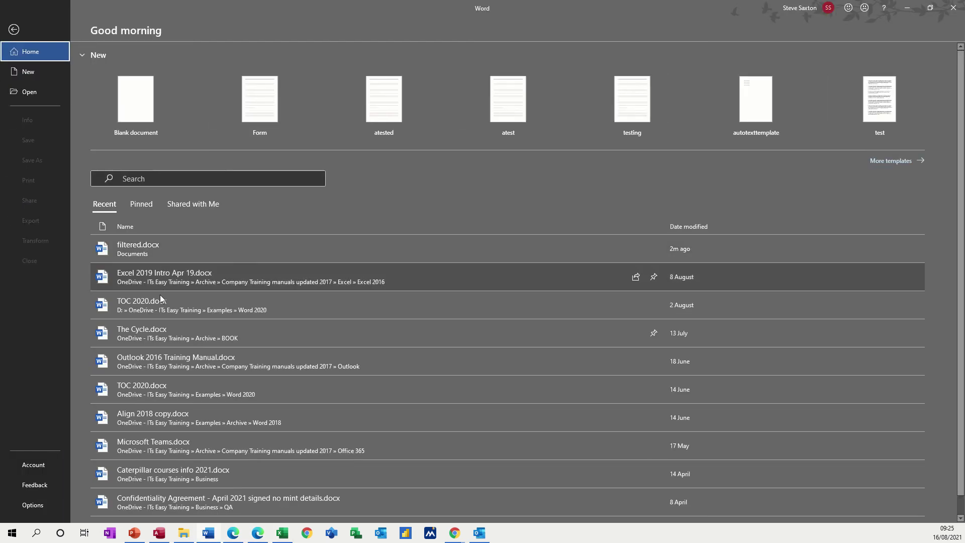
left_click(158, 253)
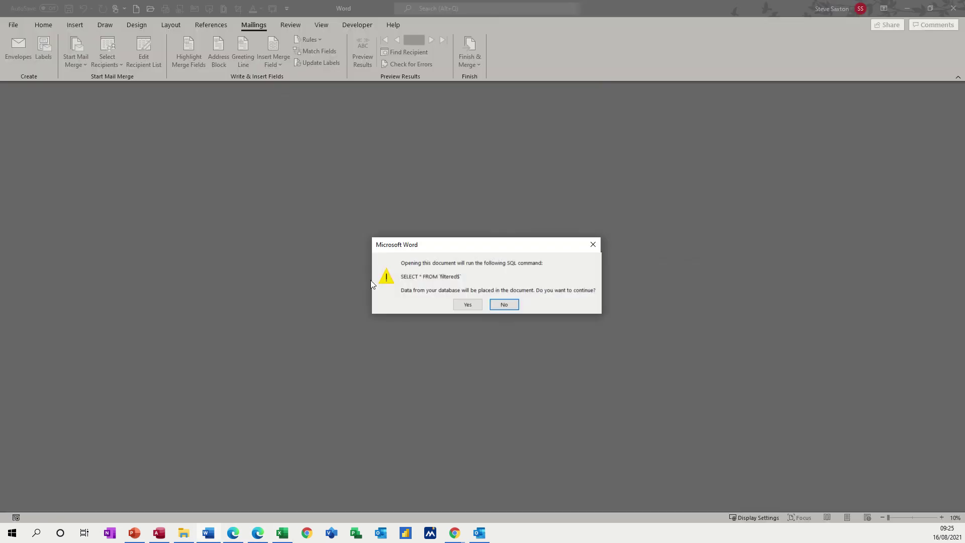
left_click(461, 304)
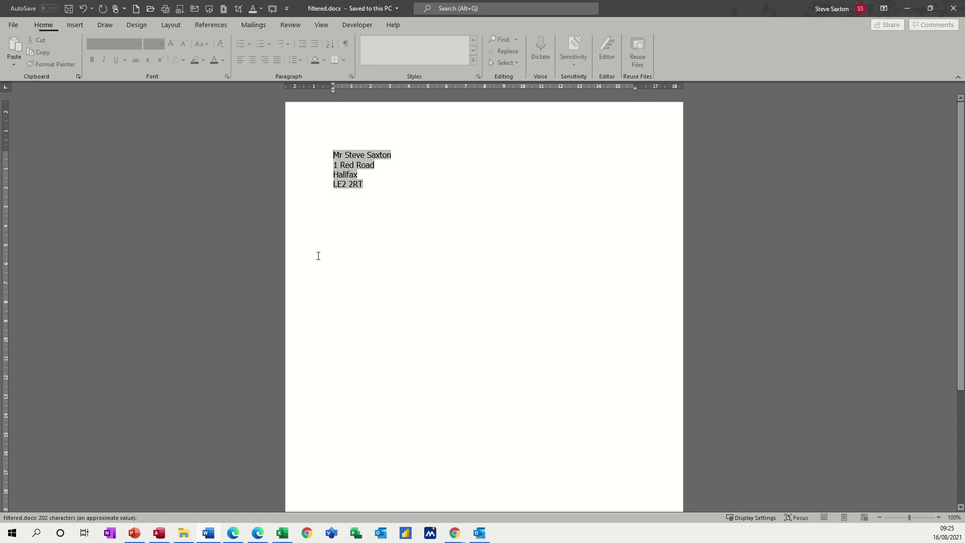
left_click(254, 25)
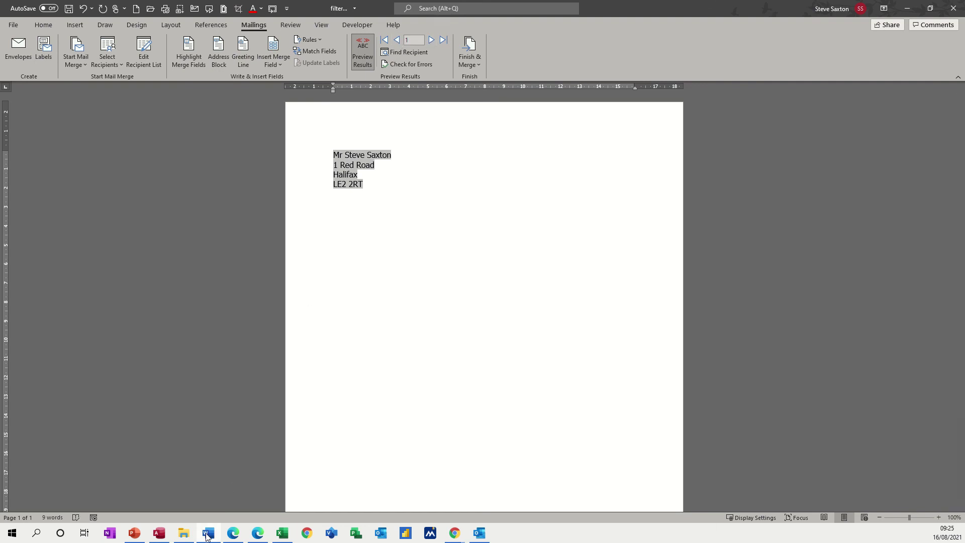
Choose Leeds in the filtered sheet's A2 dropdown, then return to Word
left_click(280, 534)
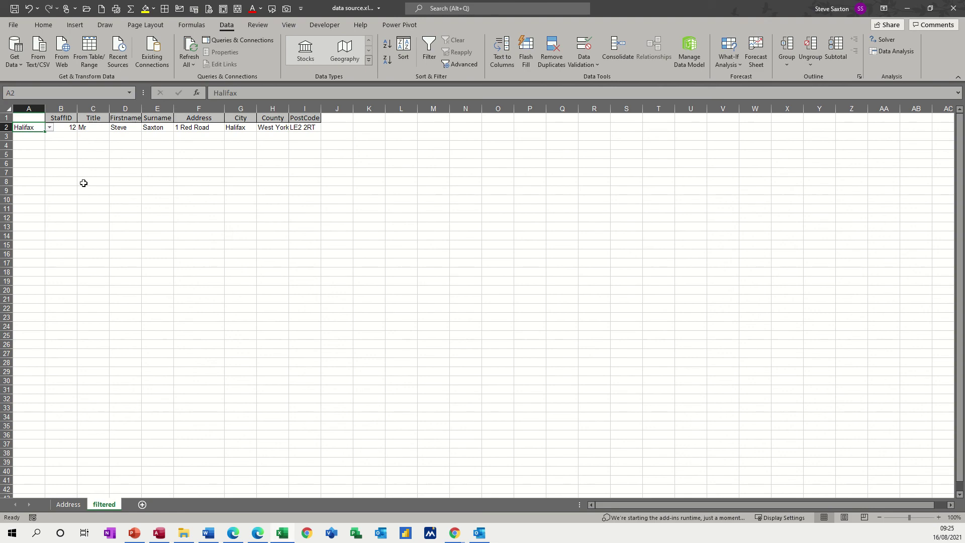
left_click(50, 127)
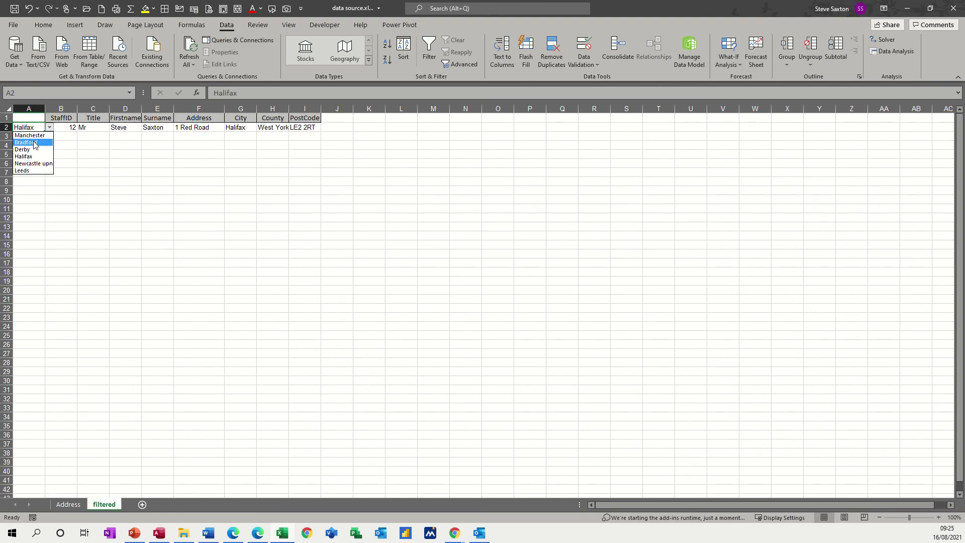
left_click(30, 171)
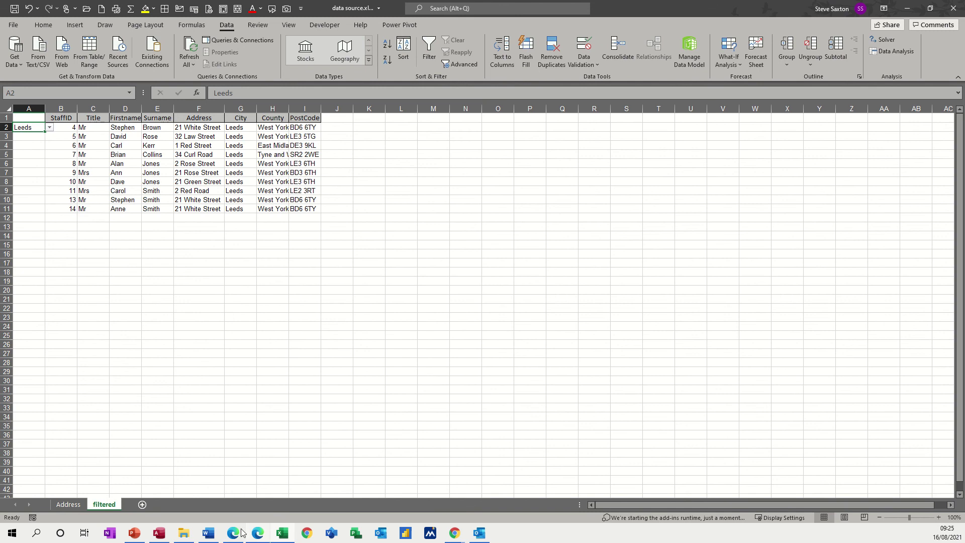
left_click(209, 534)
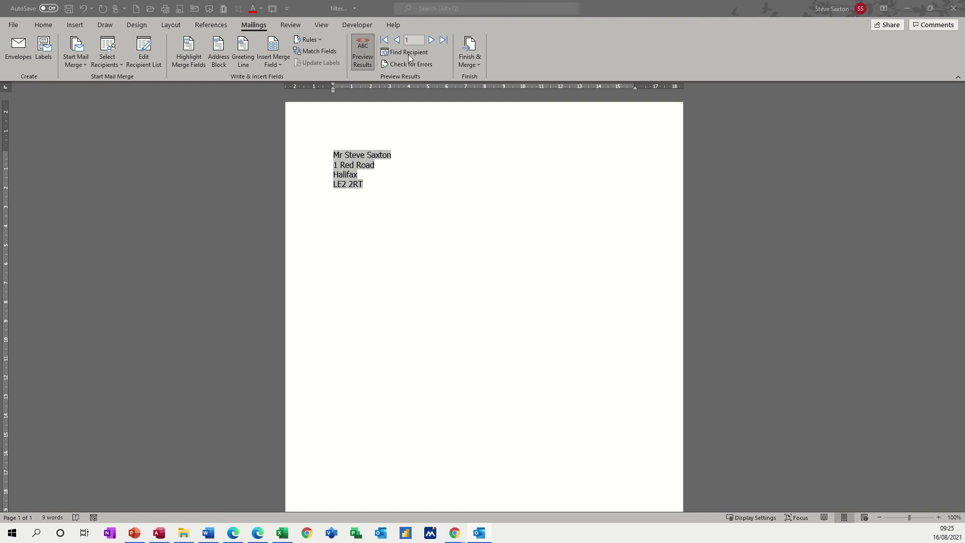
left_click(445, 41)
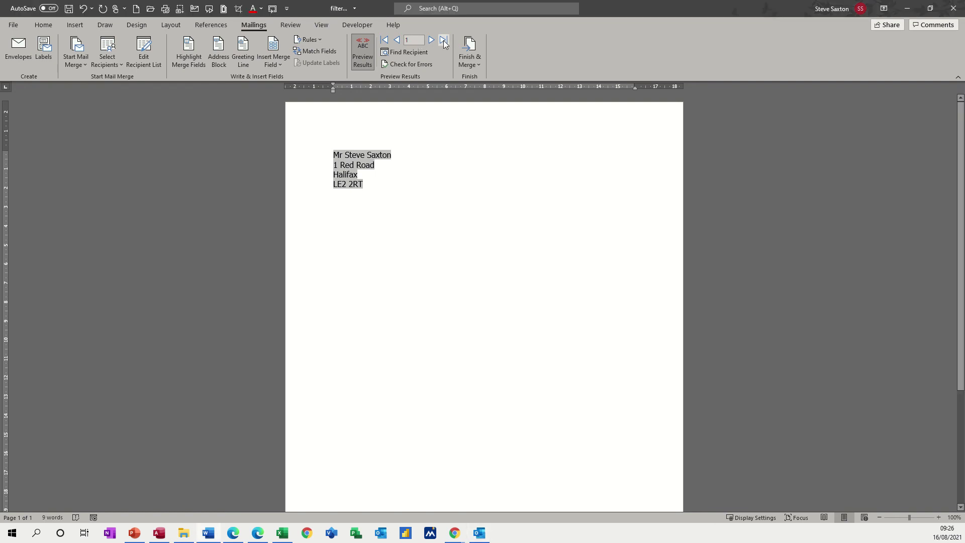
left_click(397, 40)
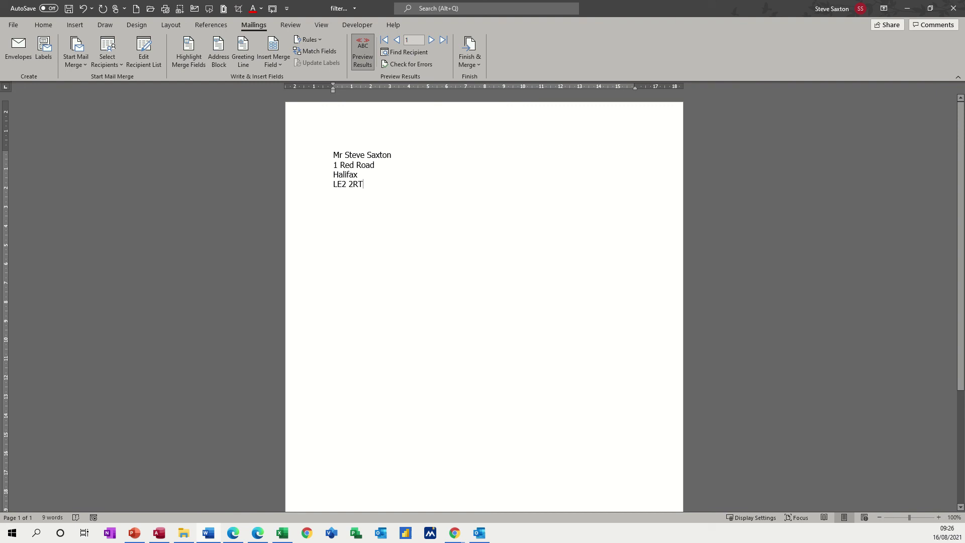
key("alt+Tab")
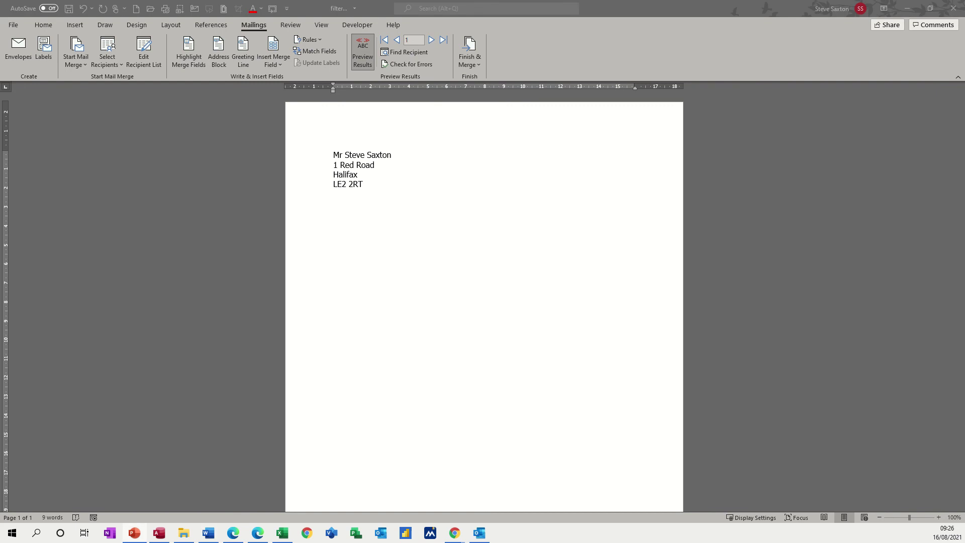
key("alt+Tab")
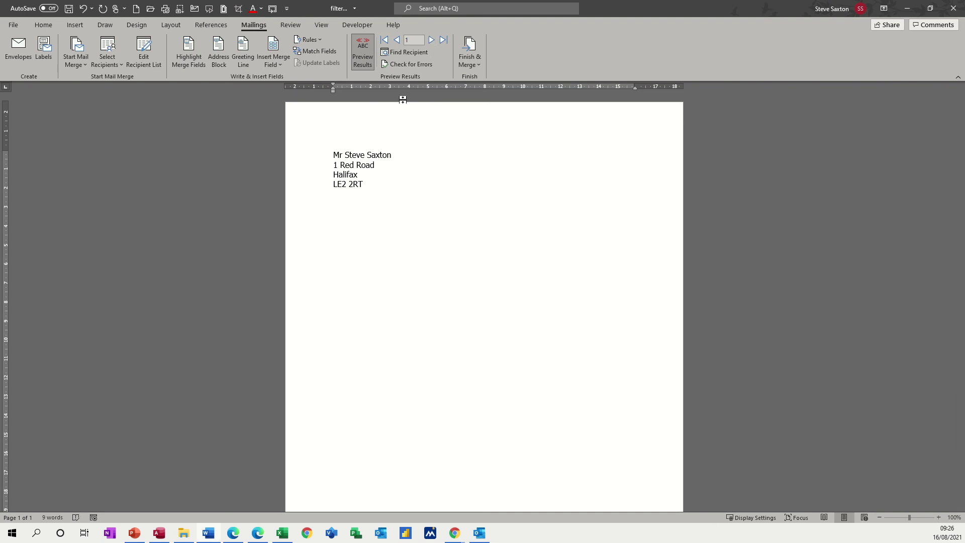
Close filtered.docx, saving its changes
left_click(15, 26)
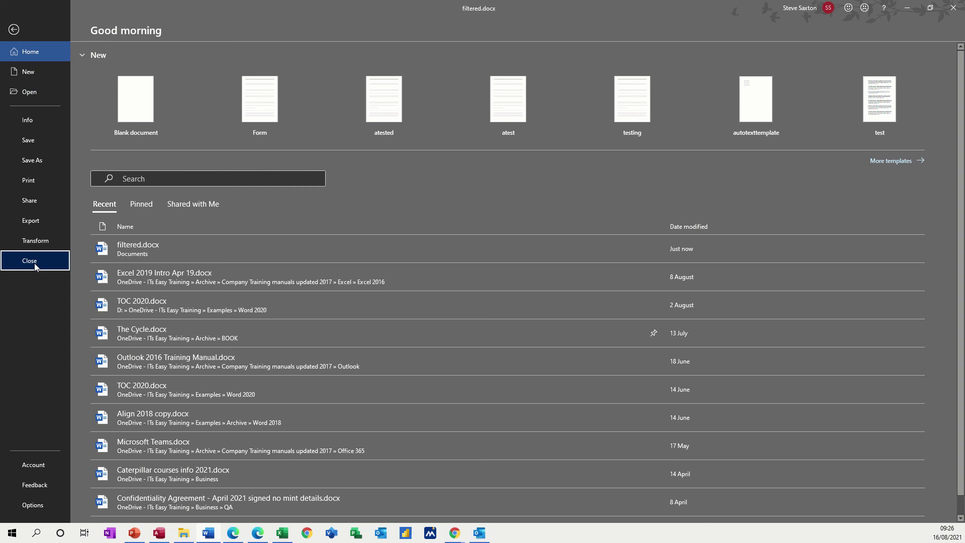
left_click(35, 267)
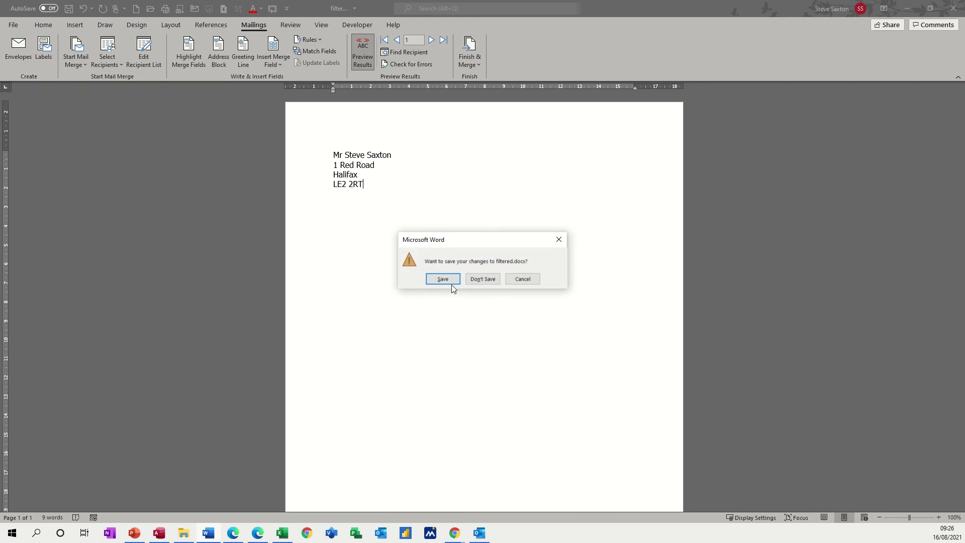
left_click(436, 280)
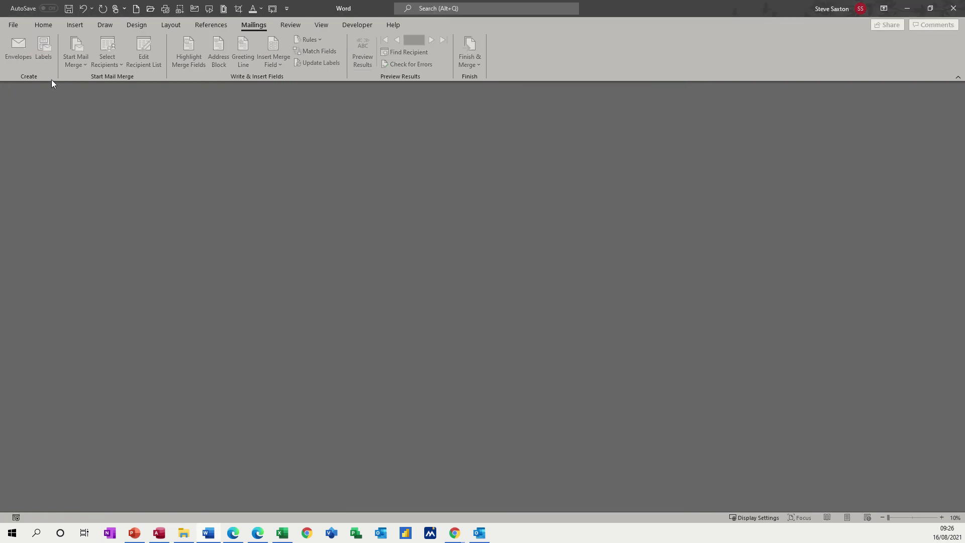
Reopen filtered.docx from Recent and accept the SQL prompt to load Leeds data
left_click(12, 25)
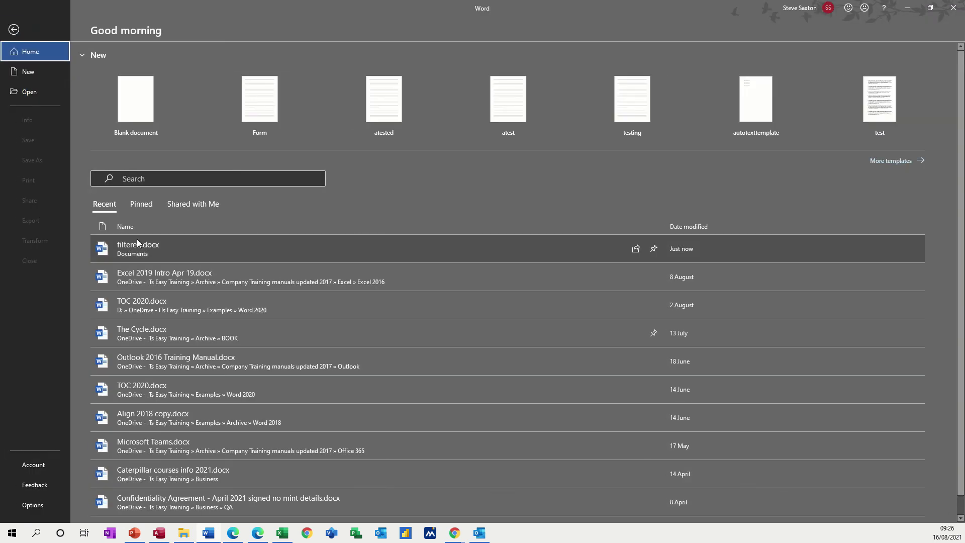
left_click(146, 249)
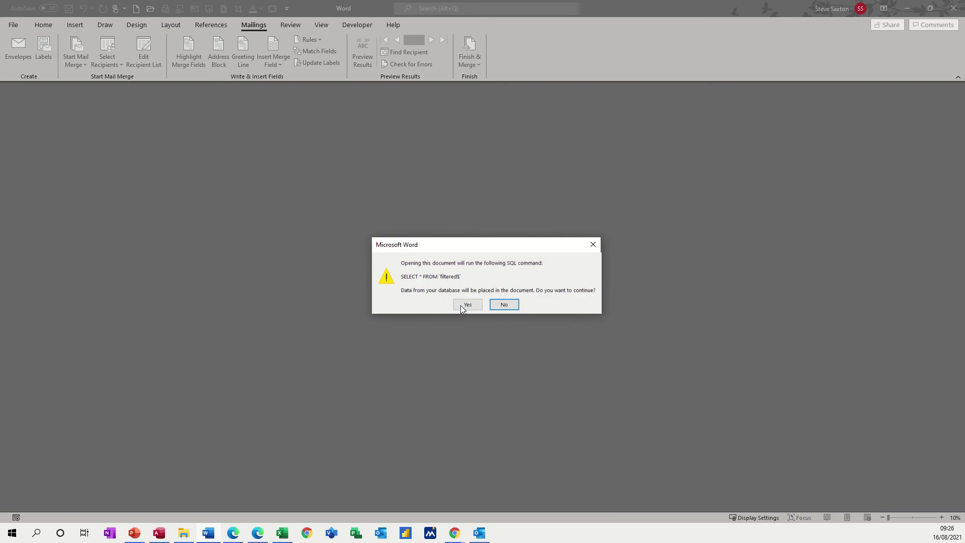
left_click(467, 305)
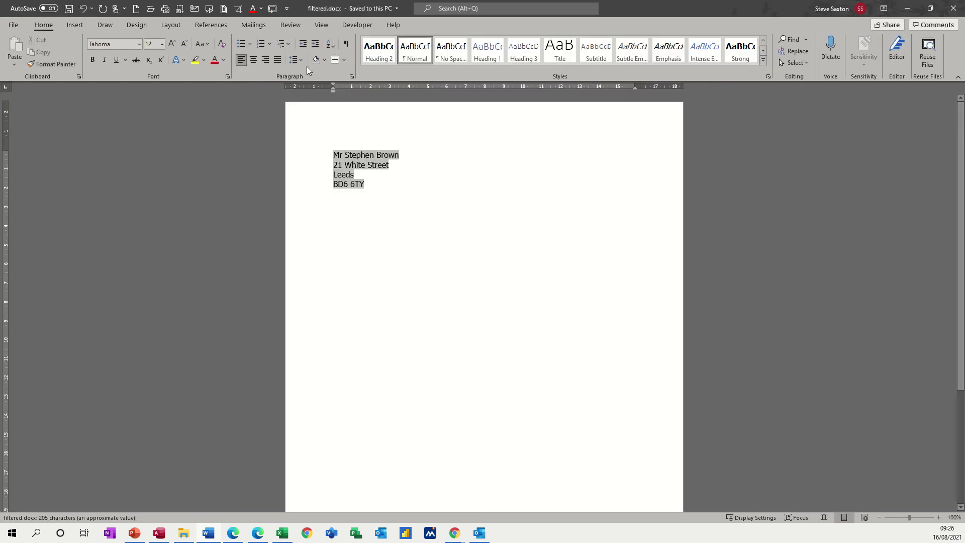
left_click(254, 25)
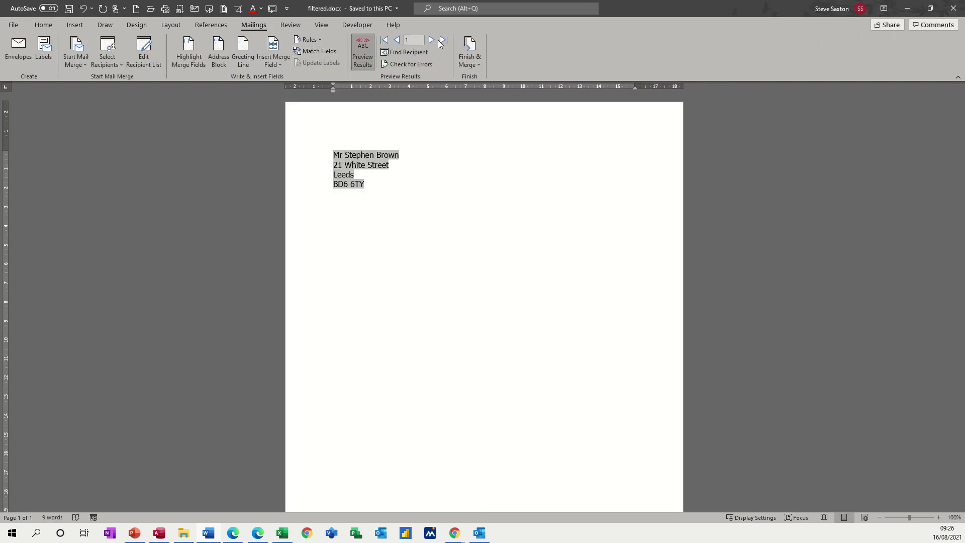
Jump the merge preview to record 10, the last Leeds recipient
left_click(439, 40)
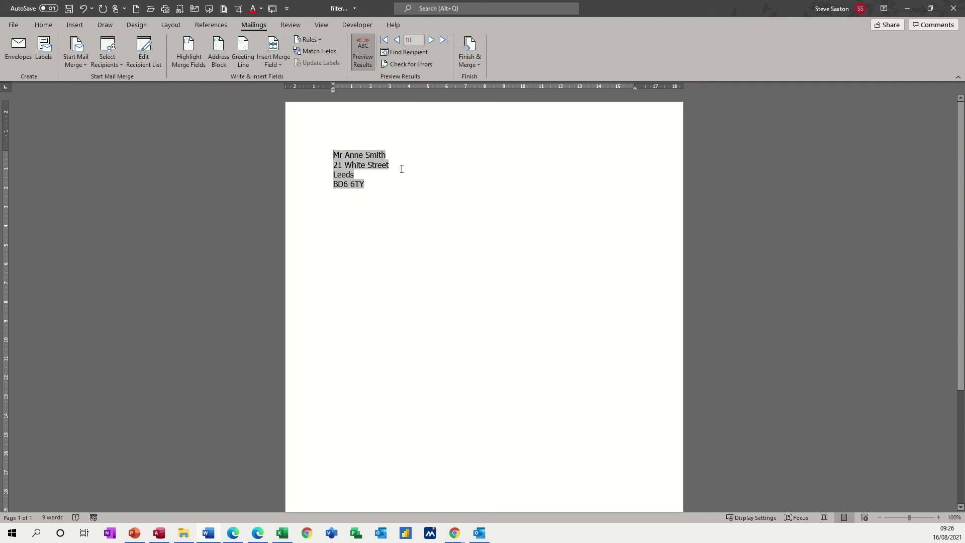
left_click(471, 44)
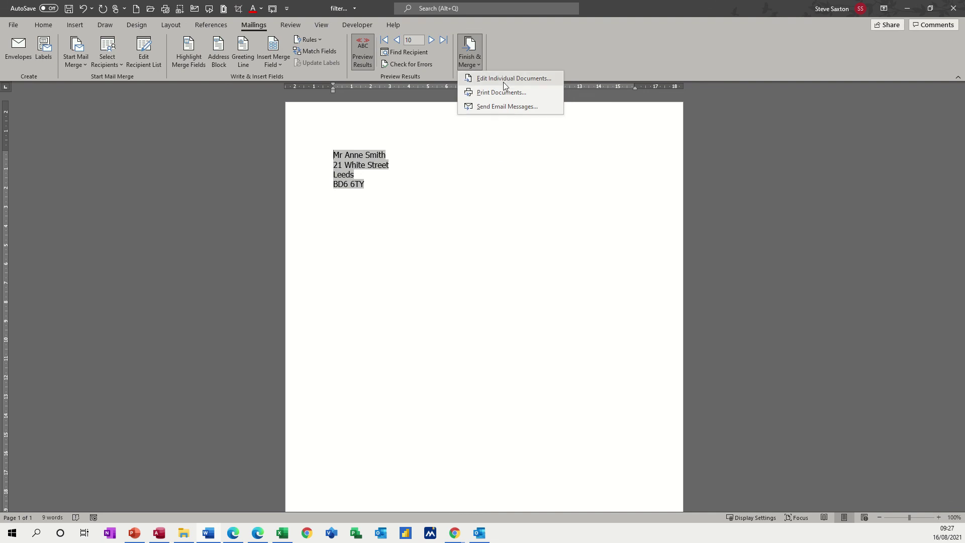
Merge all ten Leeds letters into Letters4 with Edit Individual Documents, review them, and close unsaved
left_click(503, 80)
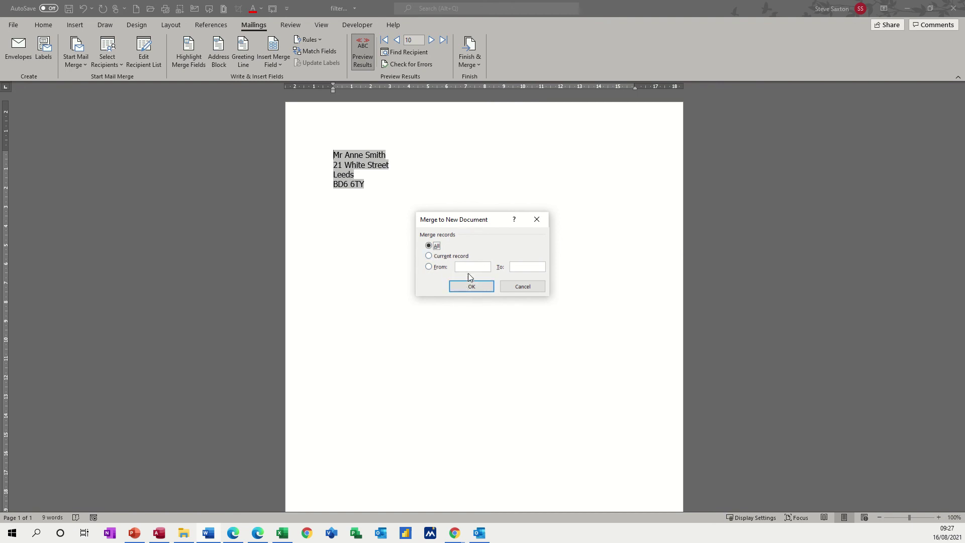
left_click(471, 288)
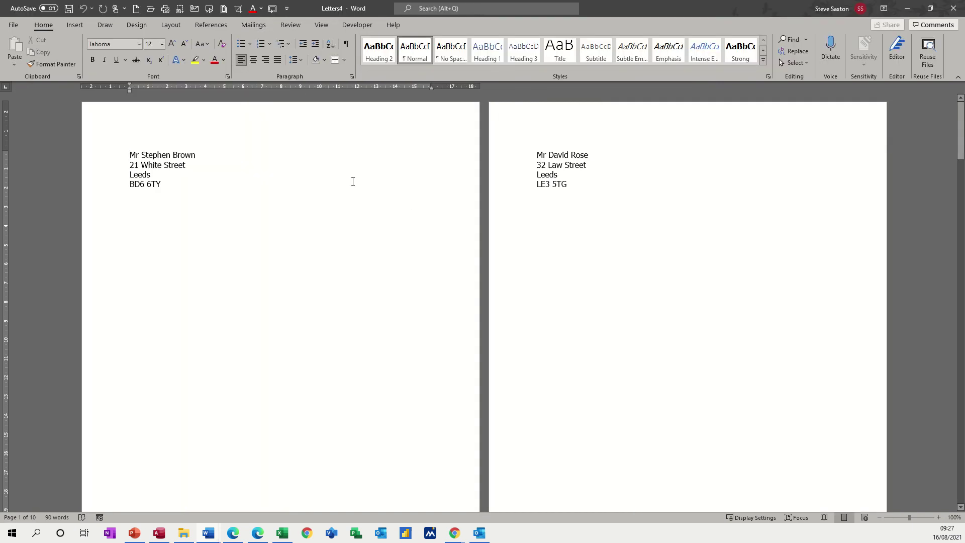
scroll(357, 210, "down", 10)
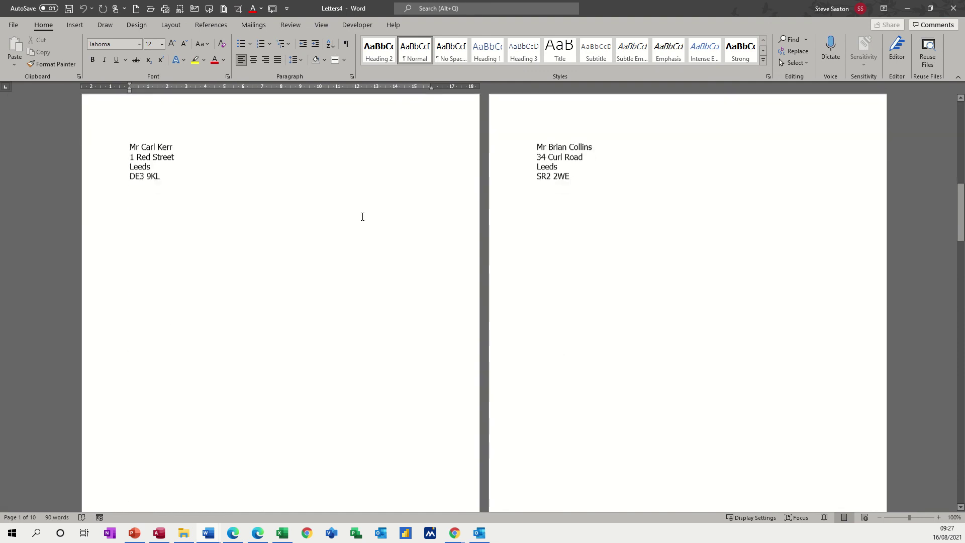
scroll(363, 217, "down", 15)
scroll(360, 217, "up", 3)
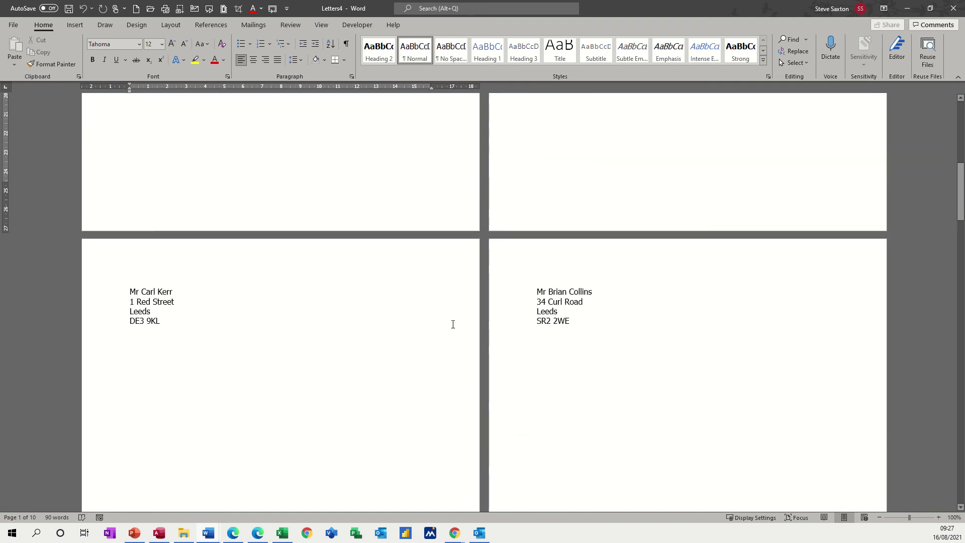
scroll(421, 277, "up", 5)
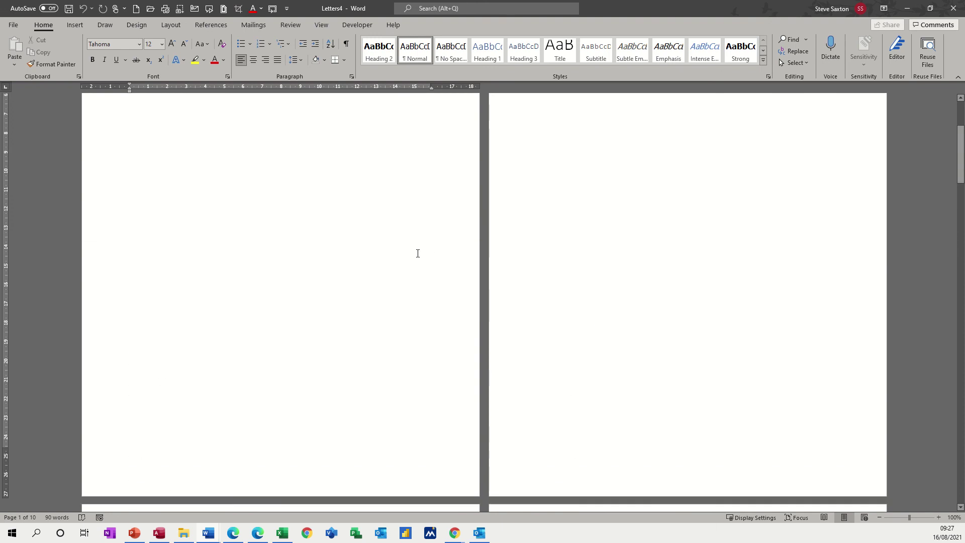
key("ctrl+w")
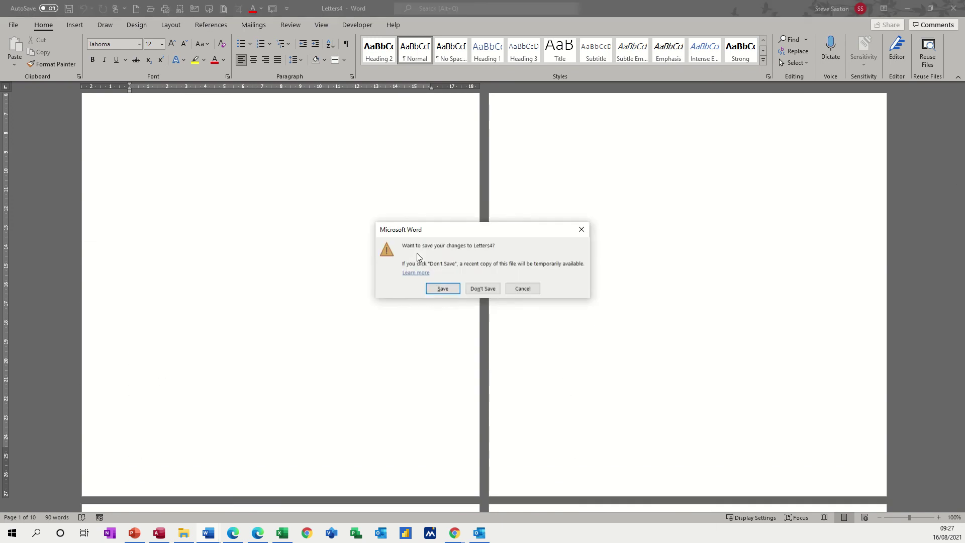
key("n")
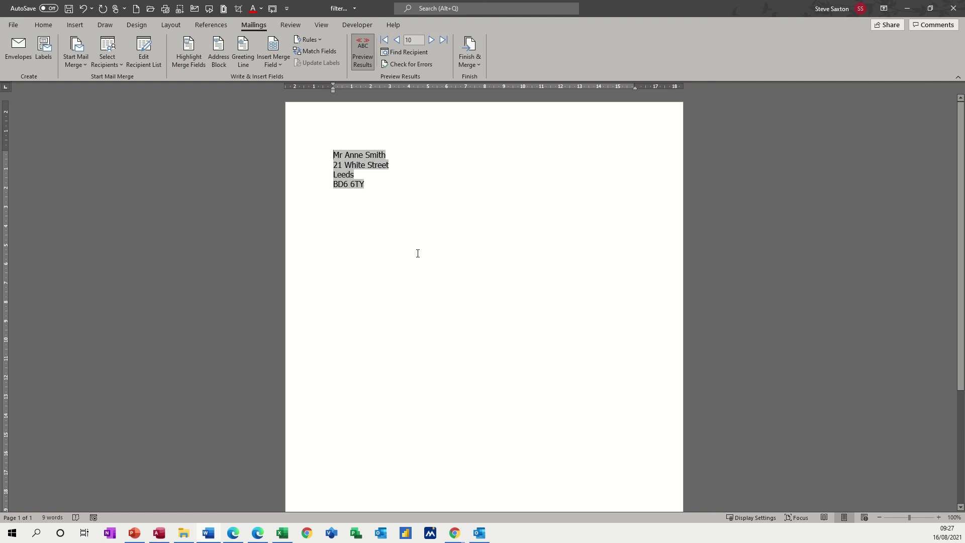
Set the filtered sheet's A2 city to Bradford in Excel, then return to Word
left_click(283, 534)
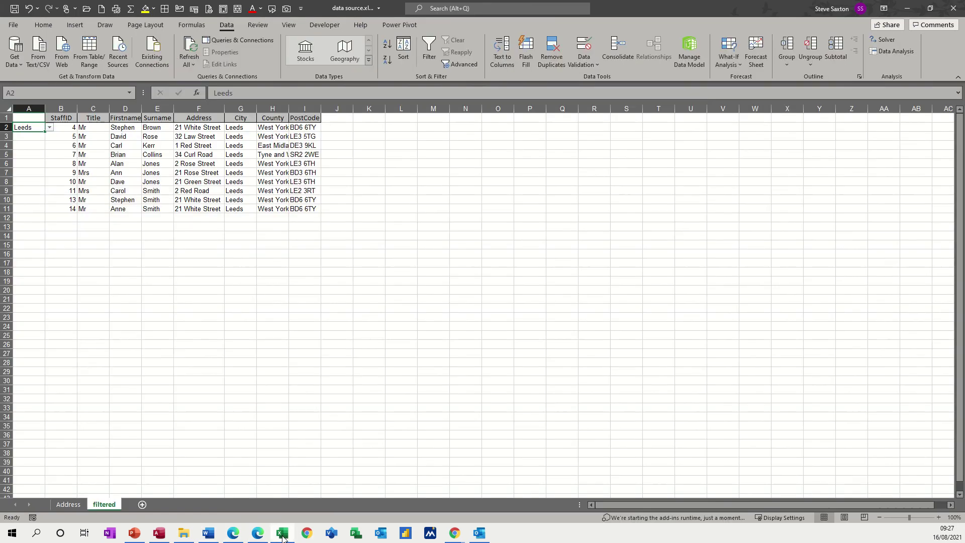
left_click(49, 128)
left_click(35, 144)
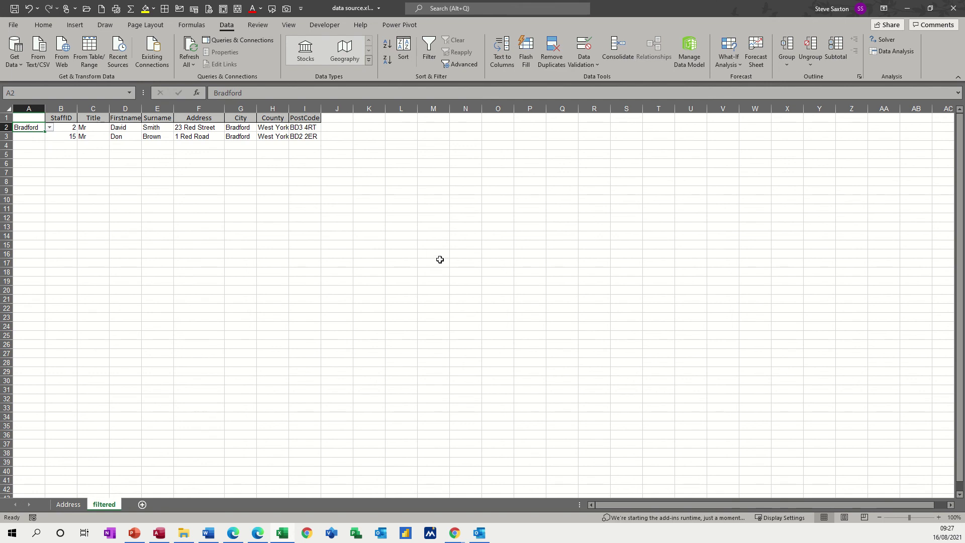
left_click(211, 532)
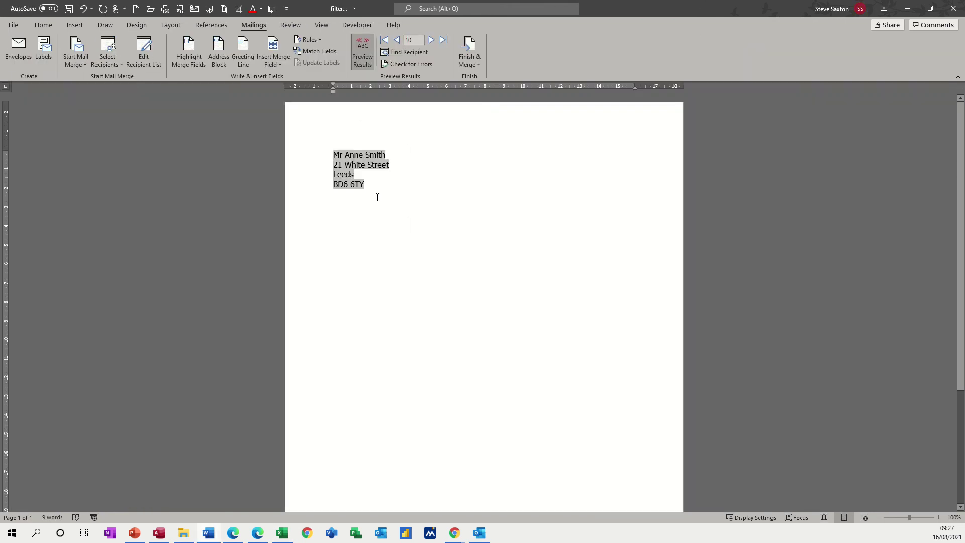
Open Edit Recipient List to show the ticked data source.xlsx records in Mail Merge Recipients
left_click(112, 59)
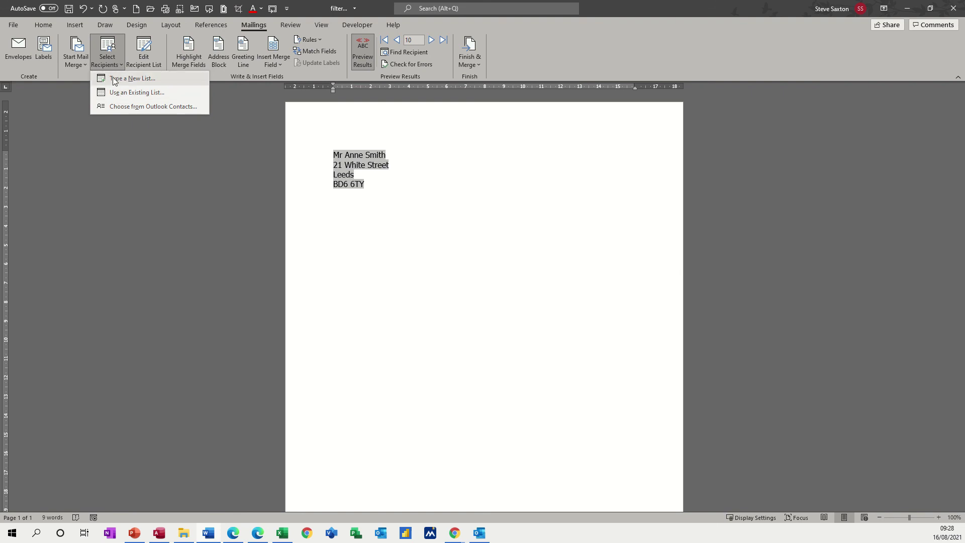
left_click(144, 55)
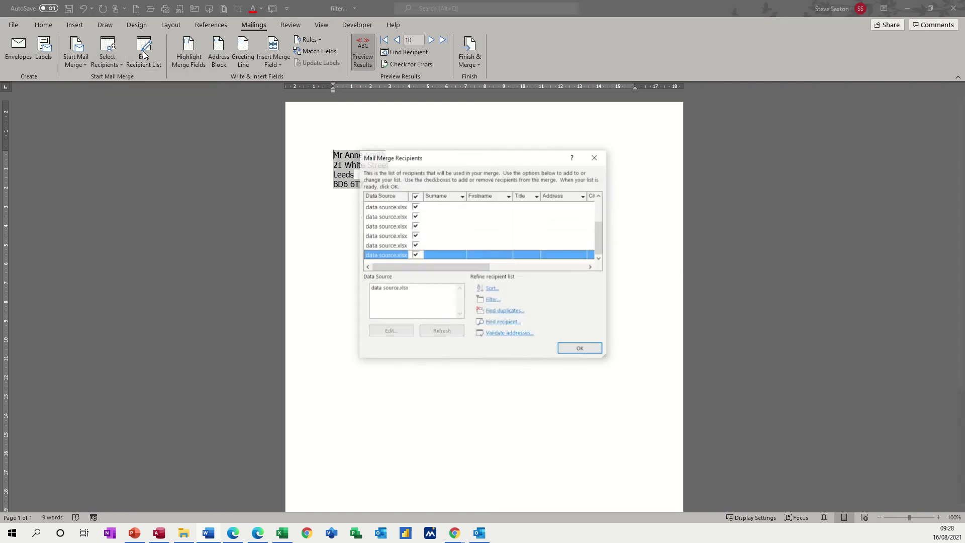